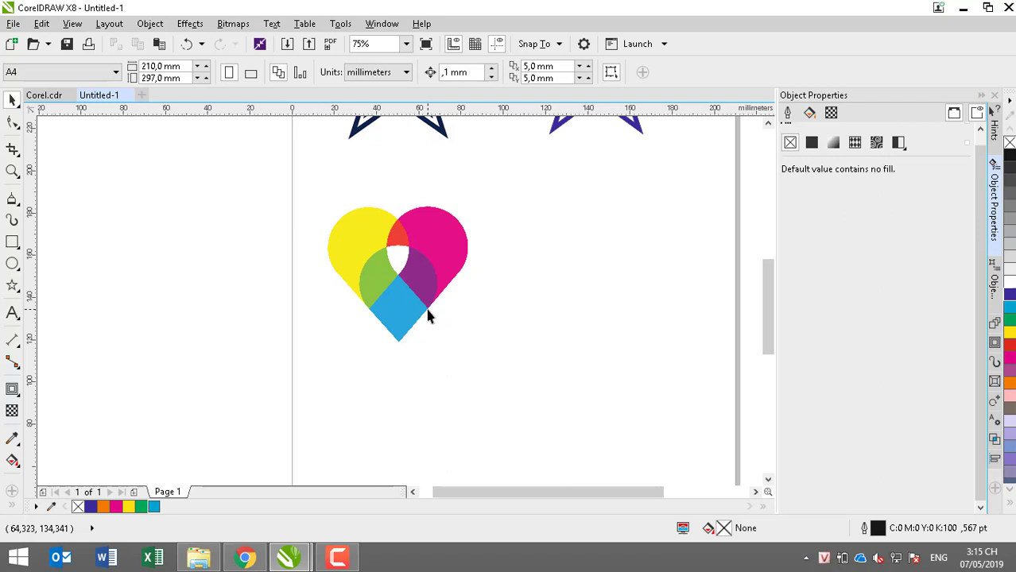
# - Draw a square of about 40 mm beside the coloured heart and resize it to 50 × 50 mm with proportions locked
pyautogui.click(12, 242)
pyautogui.moveTo(522, 212); pyautogui.dragTo(608, 297)
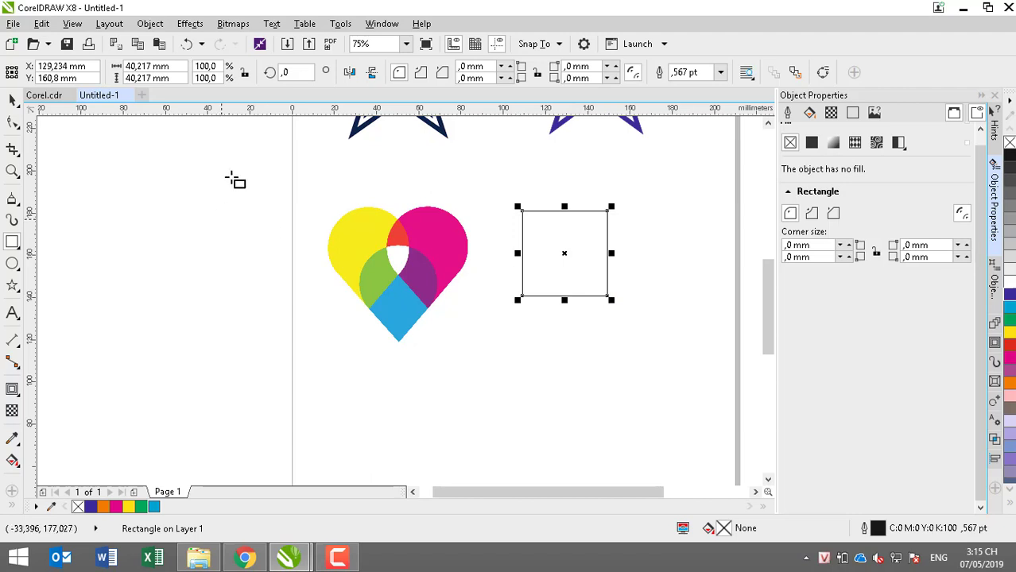
pyautogui.click(246, 73)
pyautogui.click(159, 66)
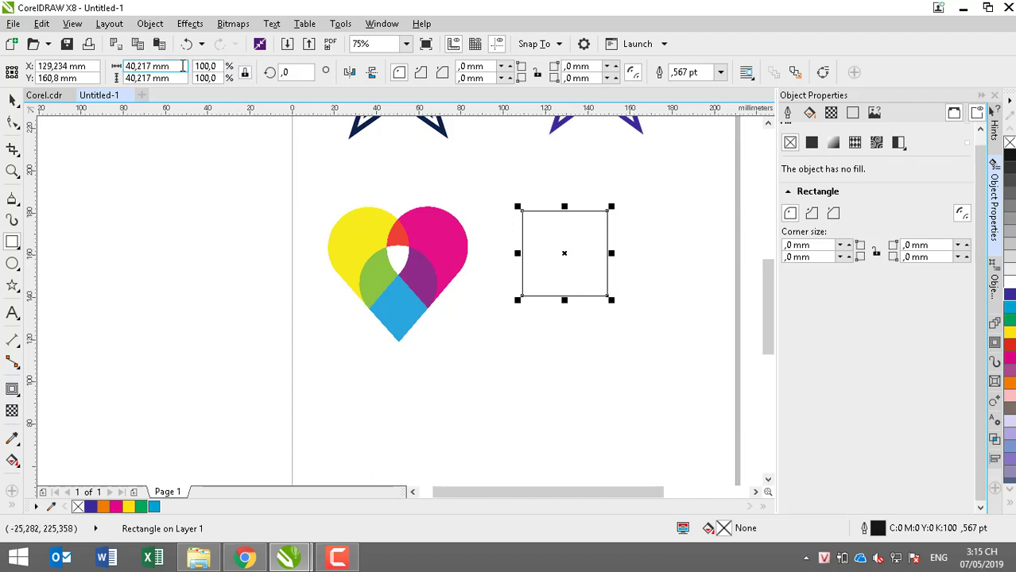
pyautogui.write('5')
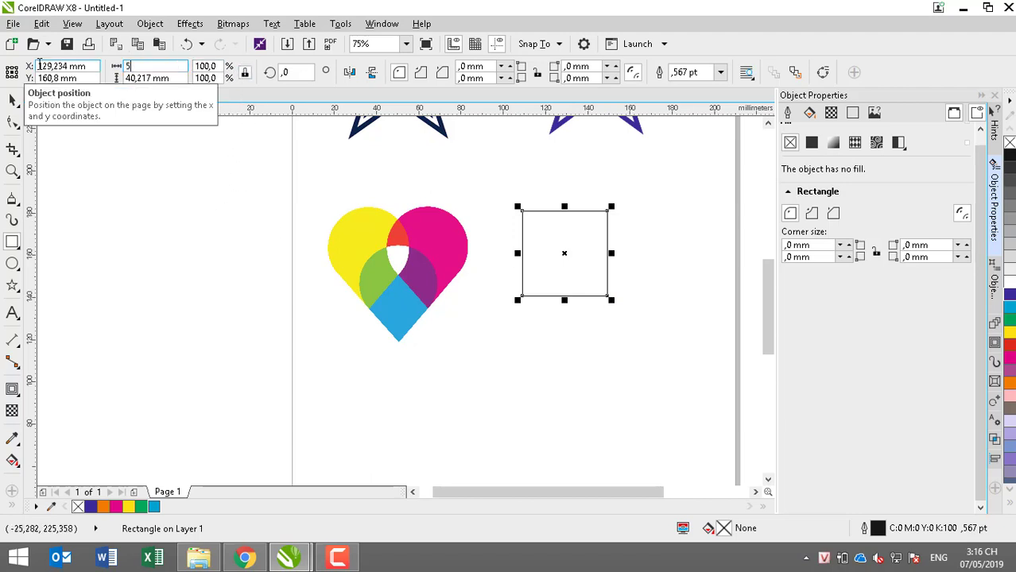
pyautogui.write('0')
pyautogui.press('Return')
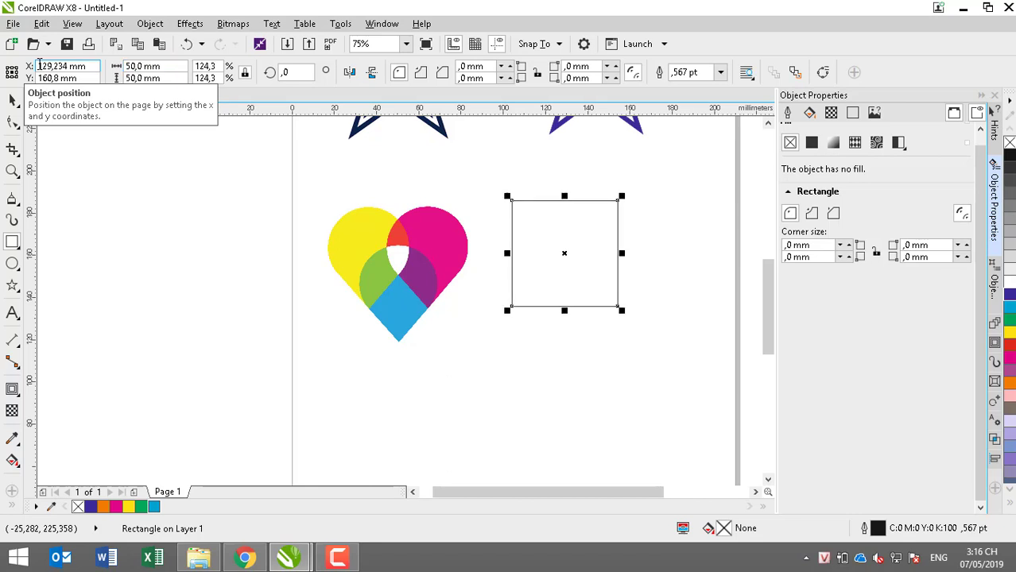
# - Round the square's top-left, top-right and bottom-right corners with a 25 mm radius, keeping the bottom-left corner sharp
pyautogui.click(470, 66)
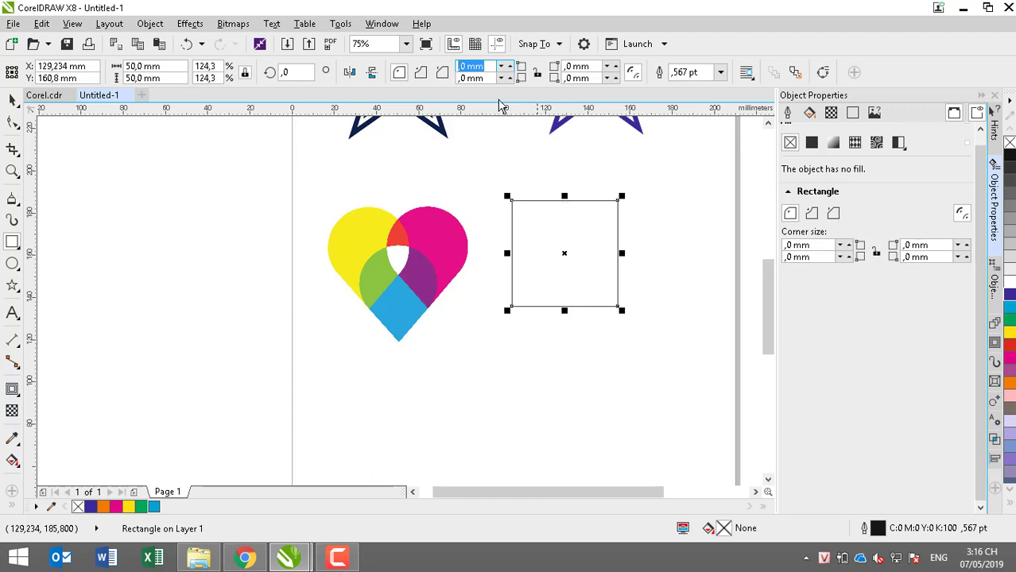
pyautogui.write('25')
pyautogui.press('Return')
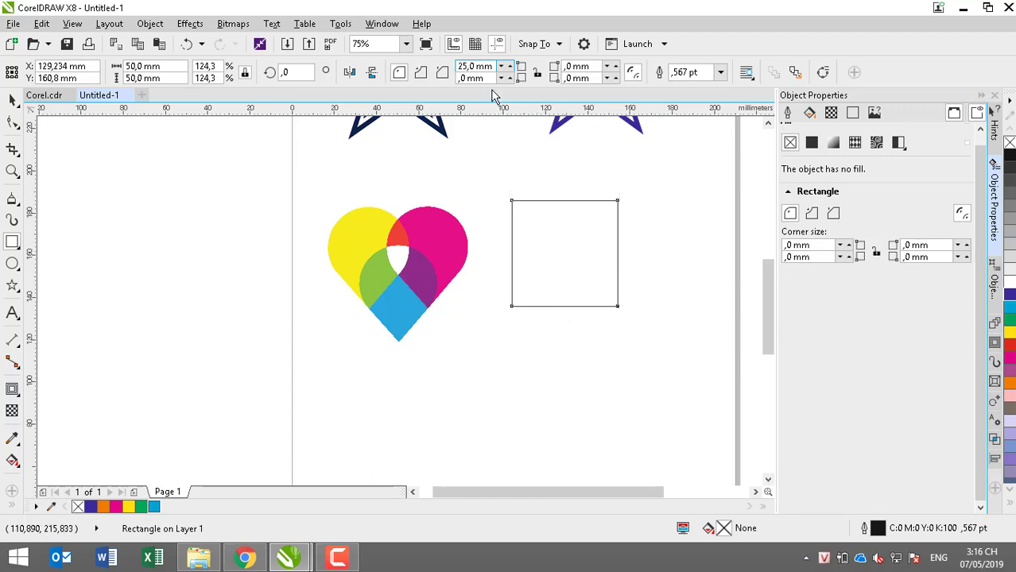
pyautogui.click(578, 66)
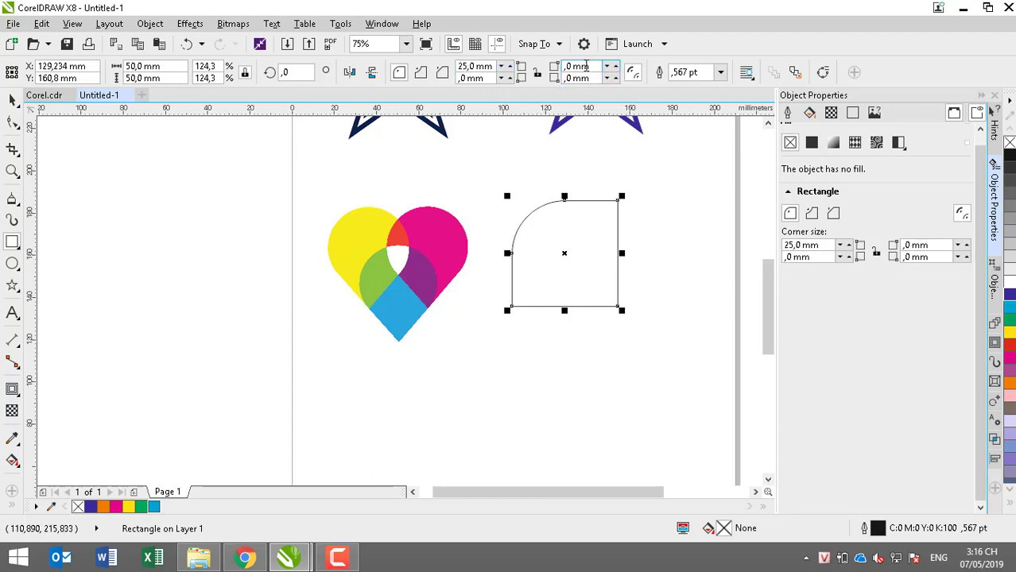
pyautogui.write('25')
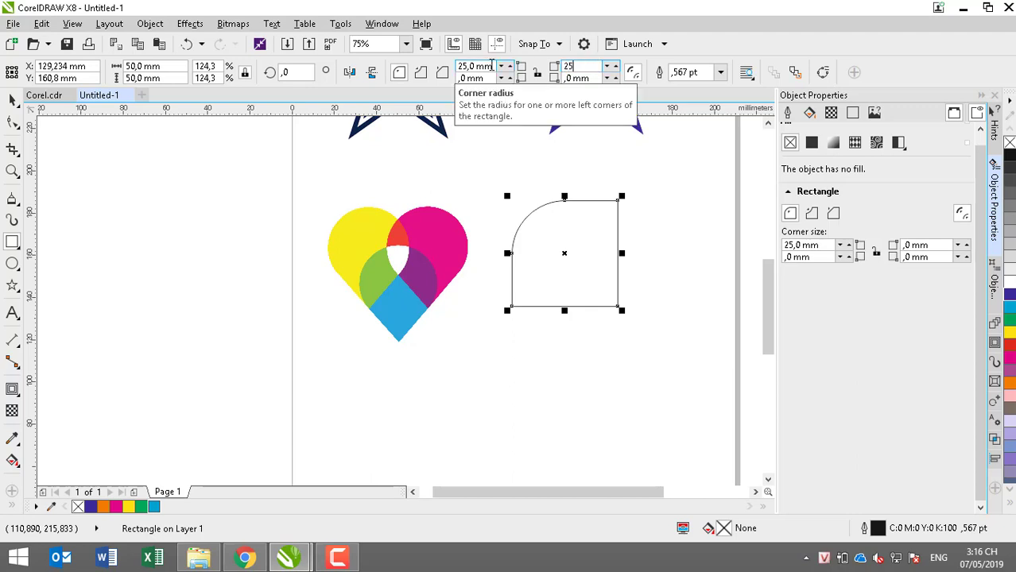
pyautogui.press('Return')
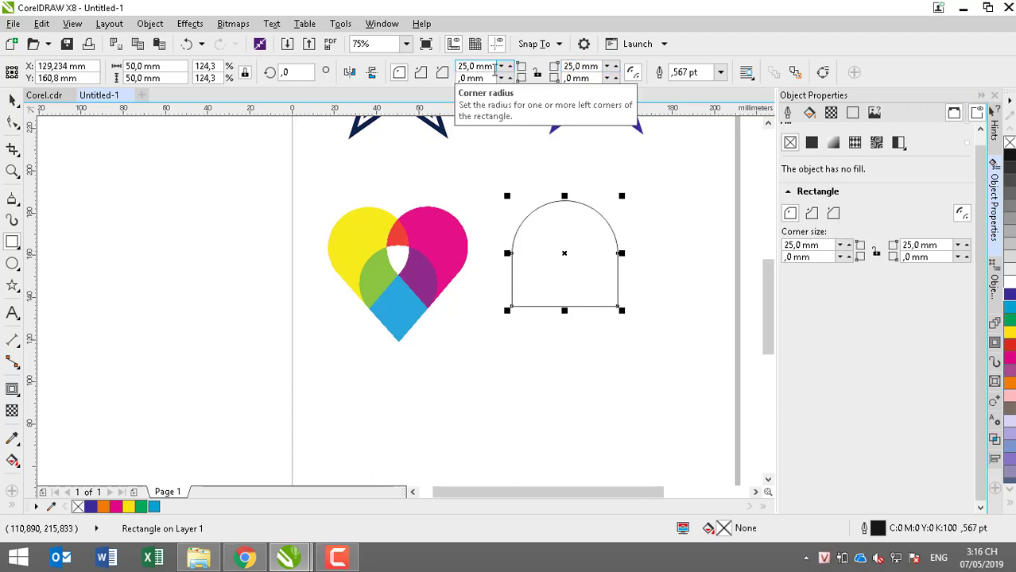
pyautogui.click(566, 78)
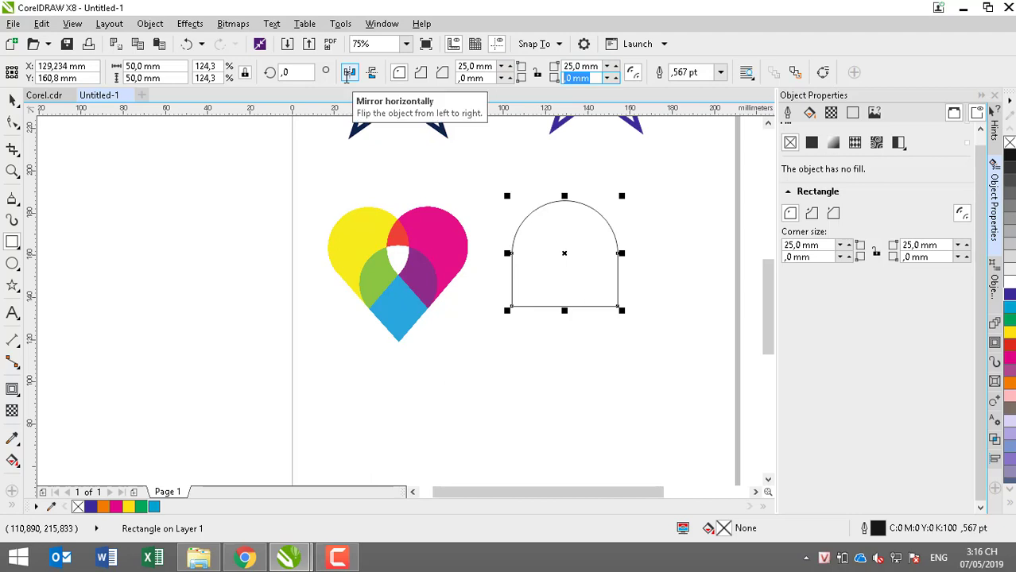
pyautogui.write('25')
pyautogui.press('Return')
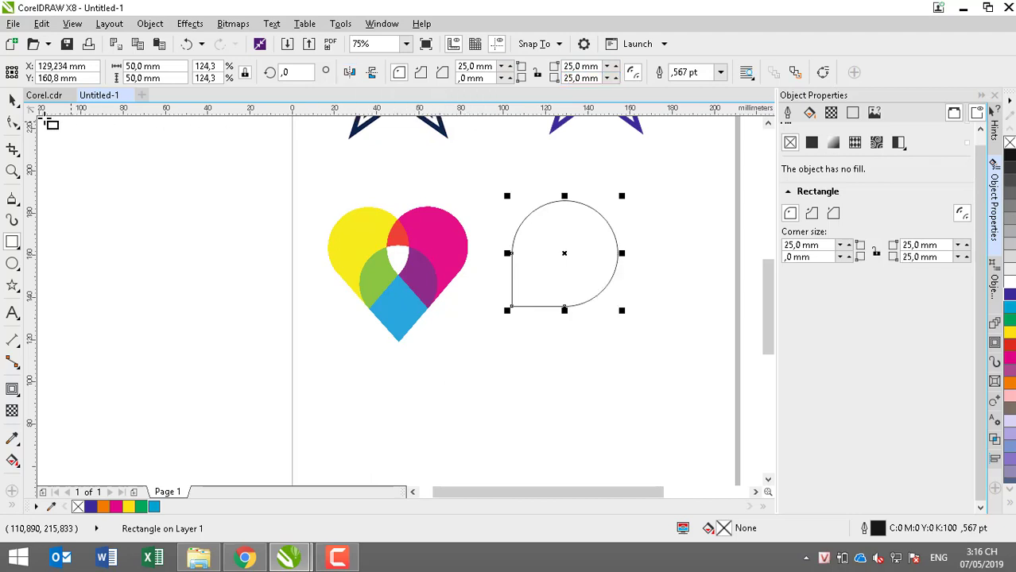
# - Rotate the teardrop shape by 45 degrees so its sharp corner points straight down
pyautogui.click(11, 99)
pyautogui.click(125, 189)
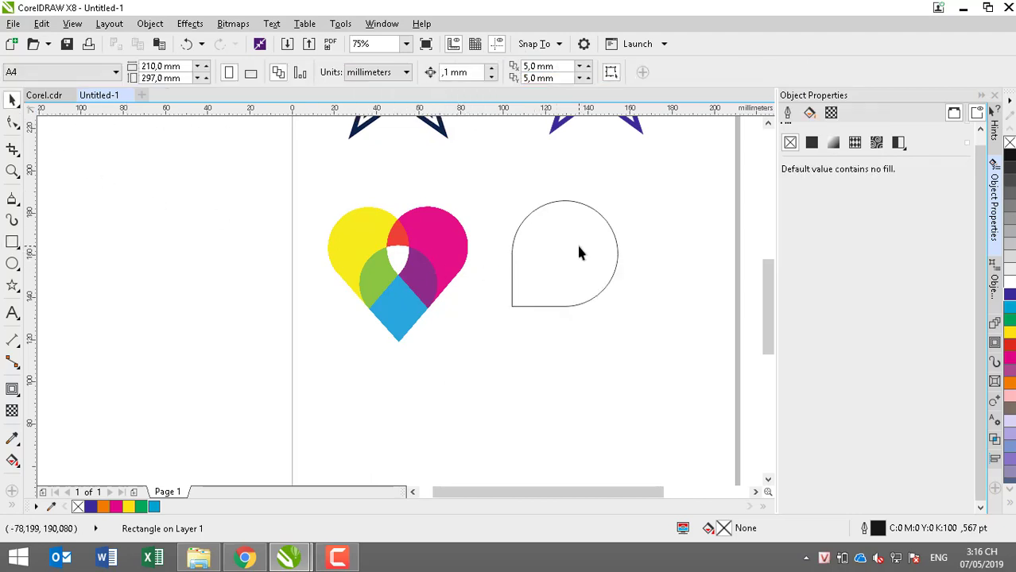
pyautogui.click(549, 295)
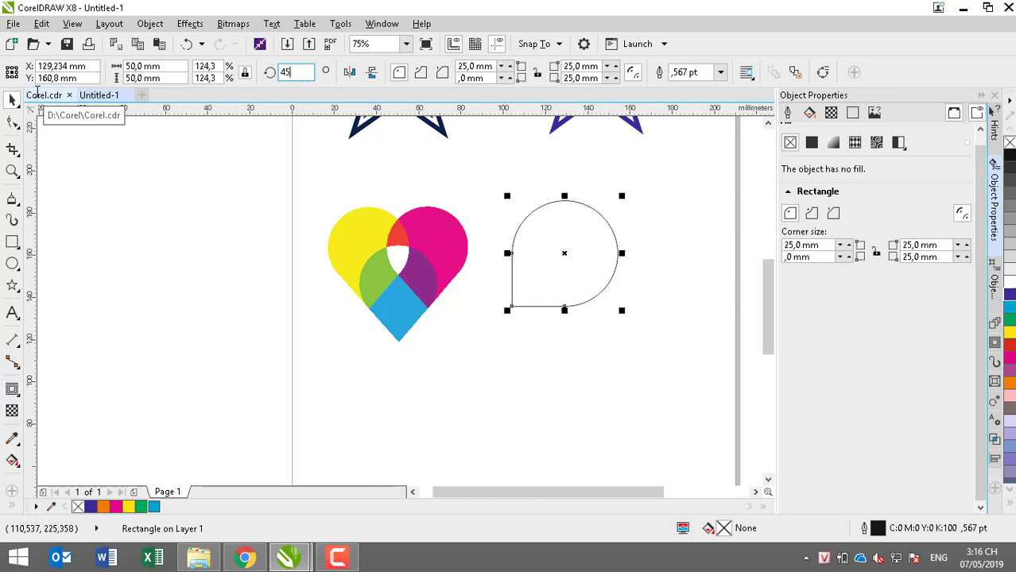
pyautogui.press('Return')
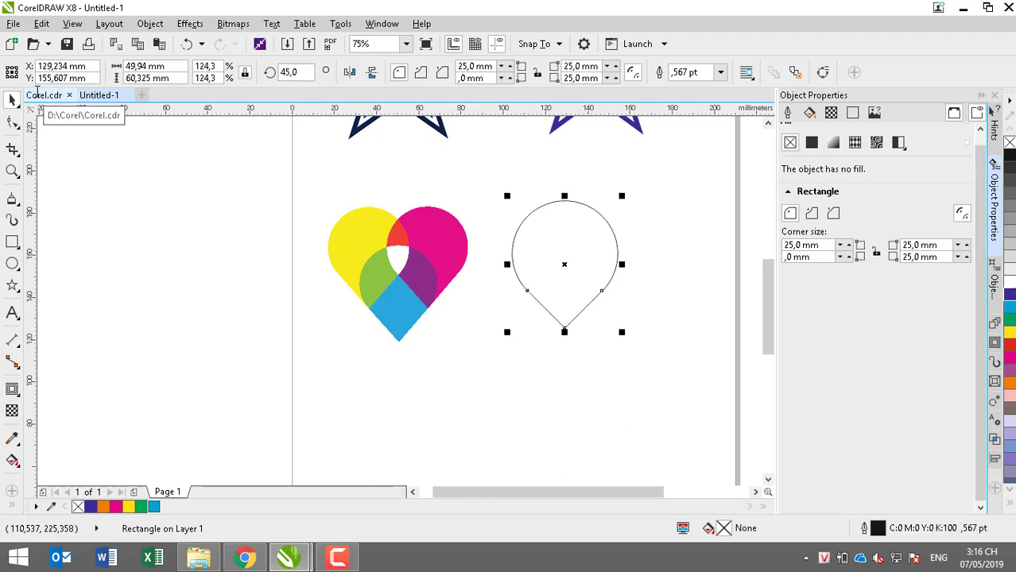
# - Move the teardrop down and to the right, and snap upper-left and upper-right copies to its nodes to form a heart outline
pyautogui.moveTo(569, 258); pyautogui.dragTo(631, 285)
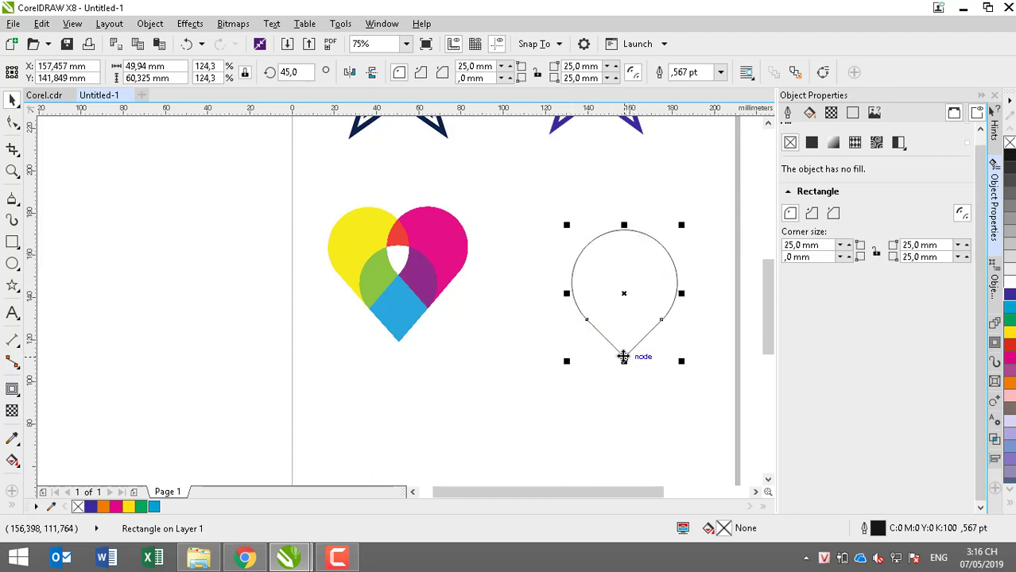
pyautogui.moveTo(623, 357); pyautogui.dragTo(664, 324)
pyautogui.click(657, 374)
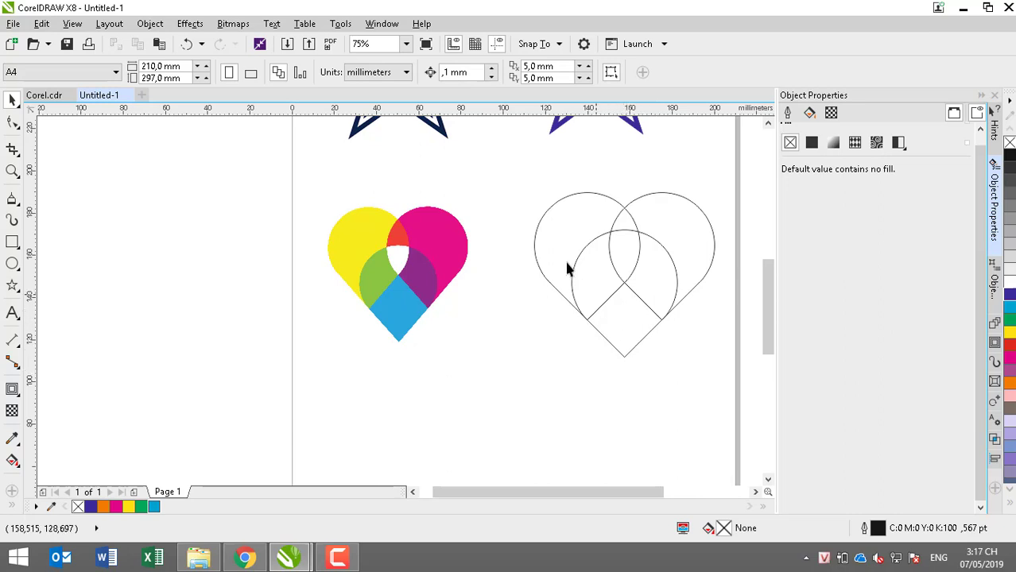
pyautogui.click(554, 230)
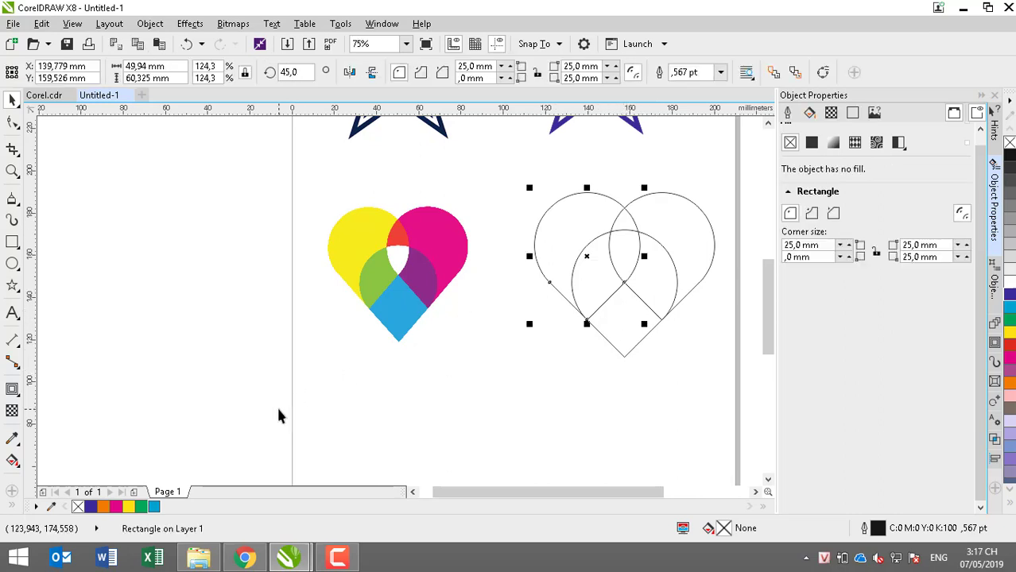
pyautogui.click(12, 438)
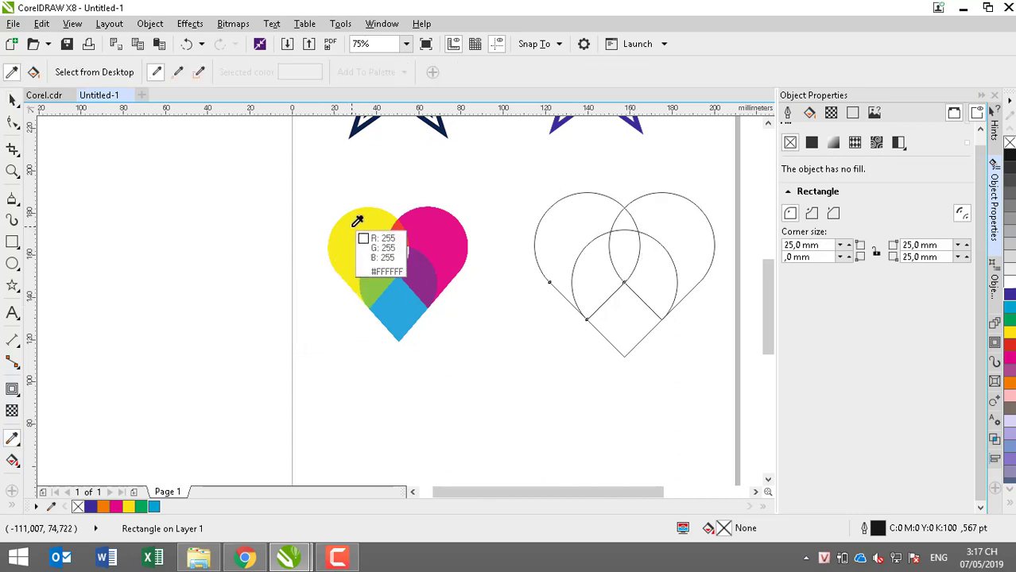
pyautogui.click(578, 216)
pyautogui.click(578, 216)
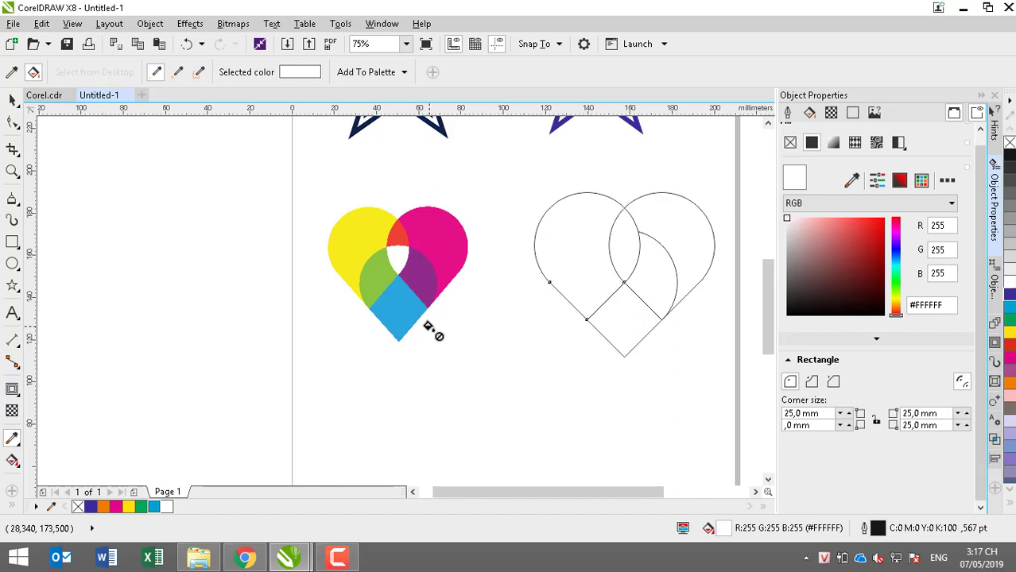
pyautogui.hotkey('ctrl', 'z')
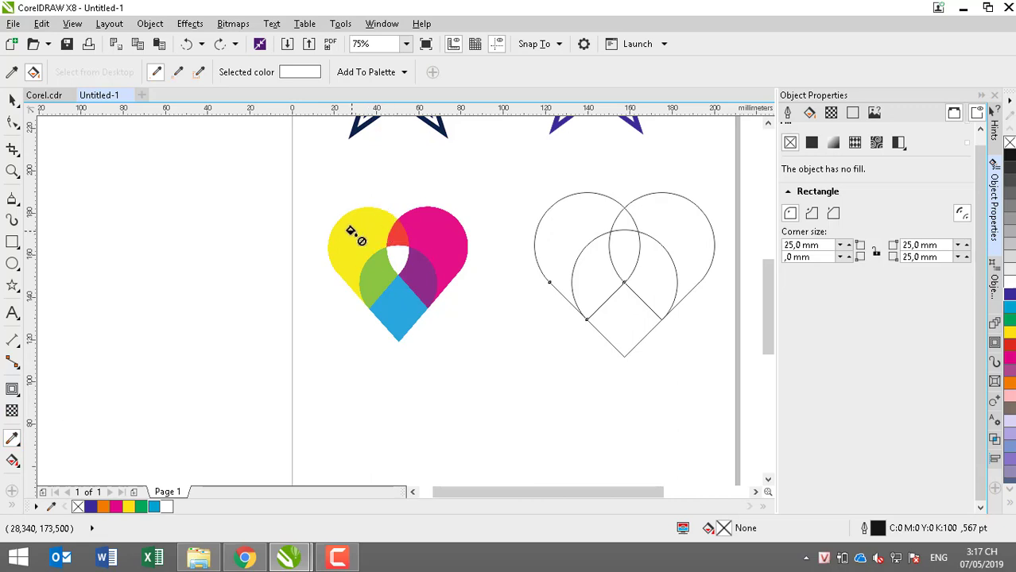
# - Fill the new heart's left teardrop with yellow and its right teardrop with magenta, sampling both colours from the reference heart
pyautogui.click(12, 72)
pyautogui.click(355, 240)
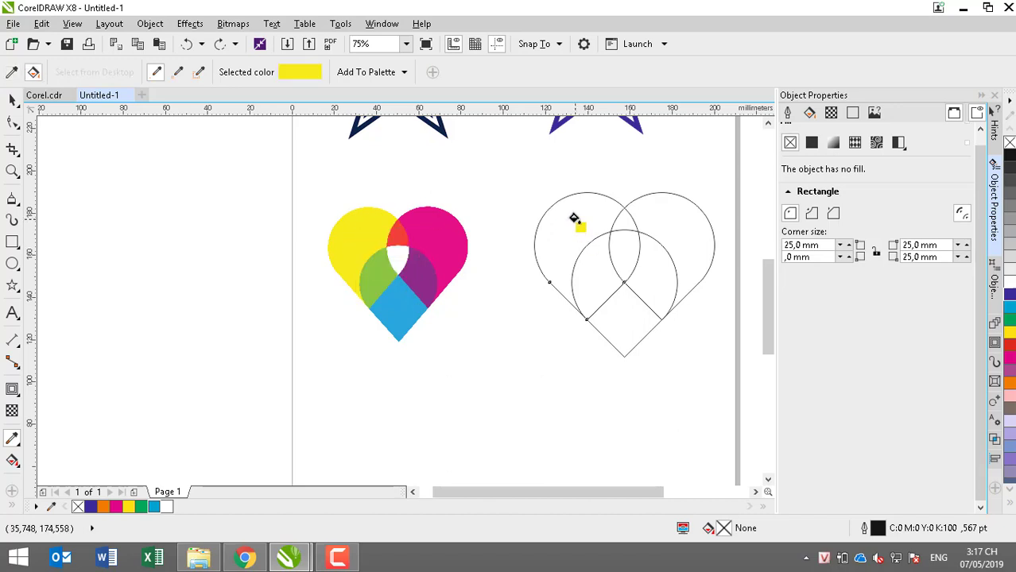
pyautogui.click(572, 216)
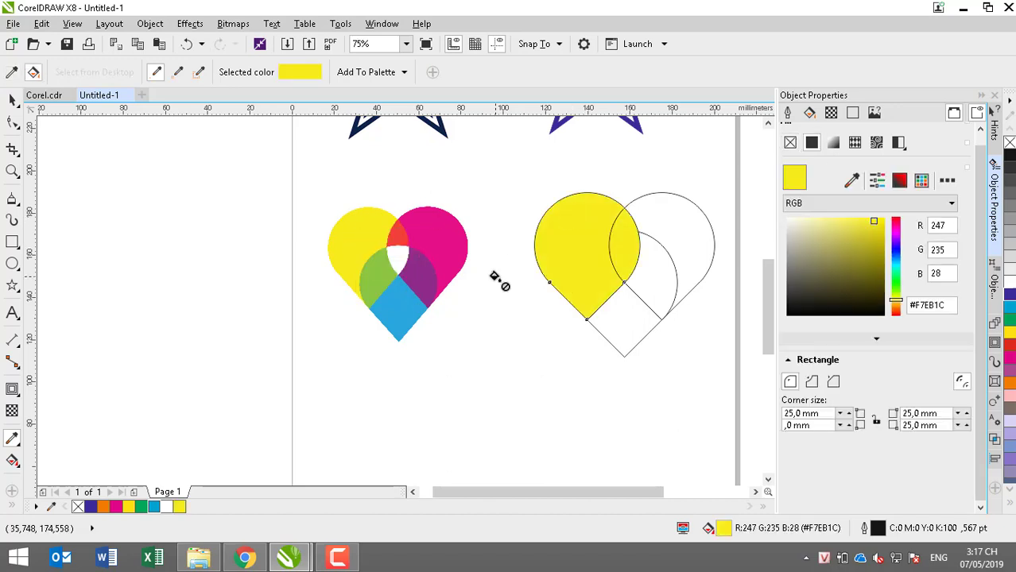
pyautogui.click(12, 71)
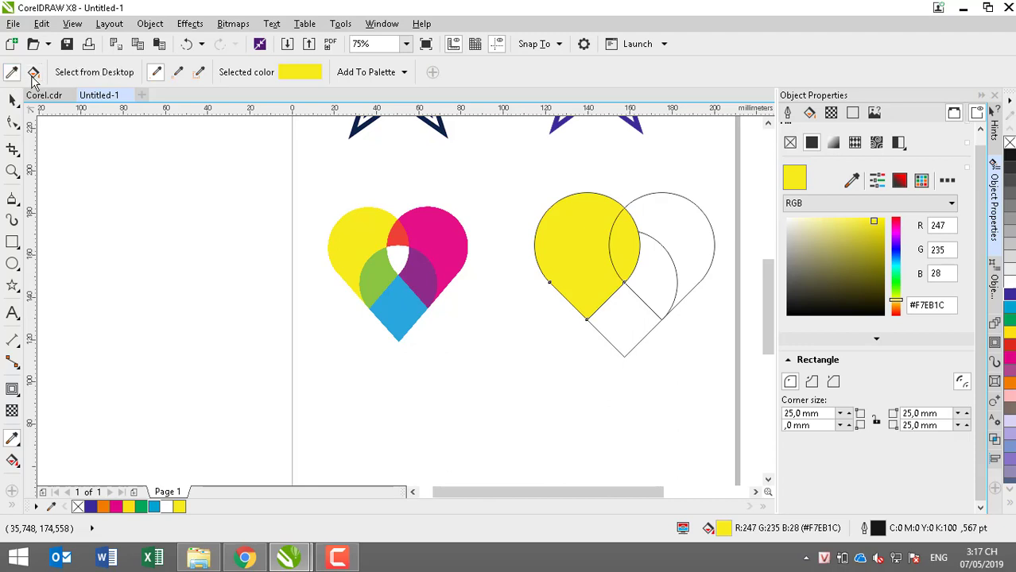
pyautogui.click(437, 219)
pyautogui.click(664, 211)
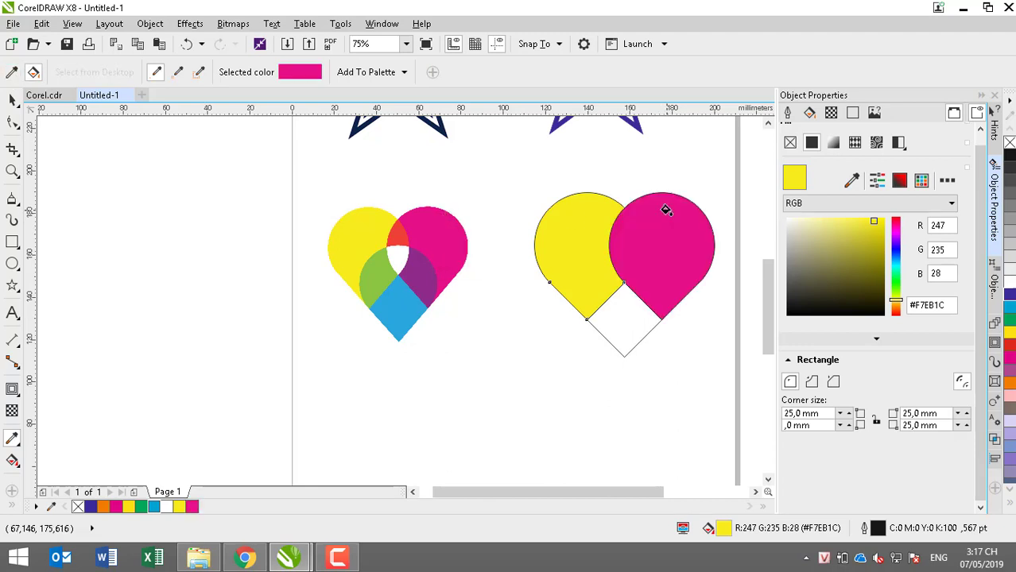
pyautogui.click(12, 72)
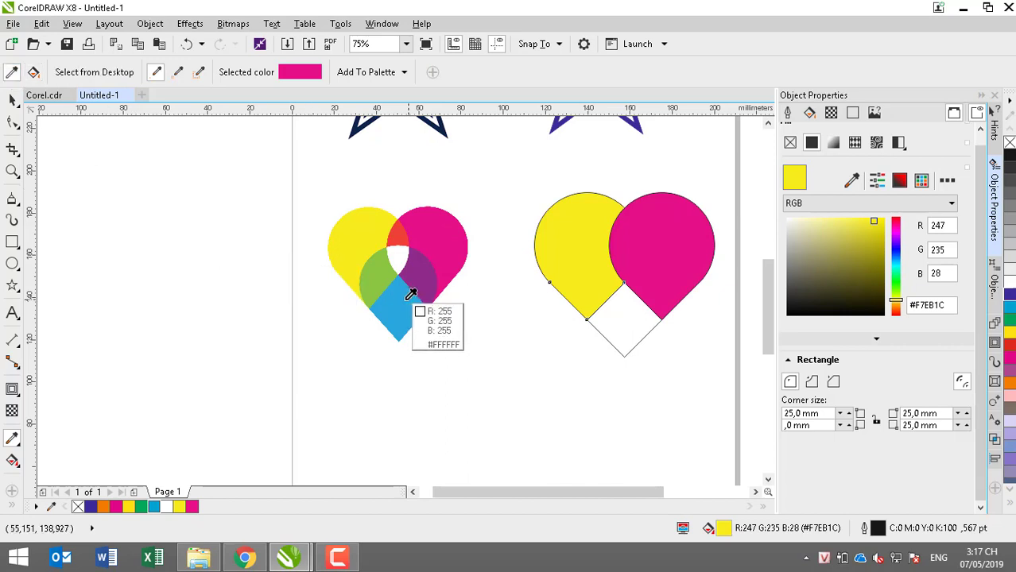
pyautogui.click(620, 320)
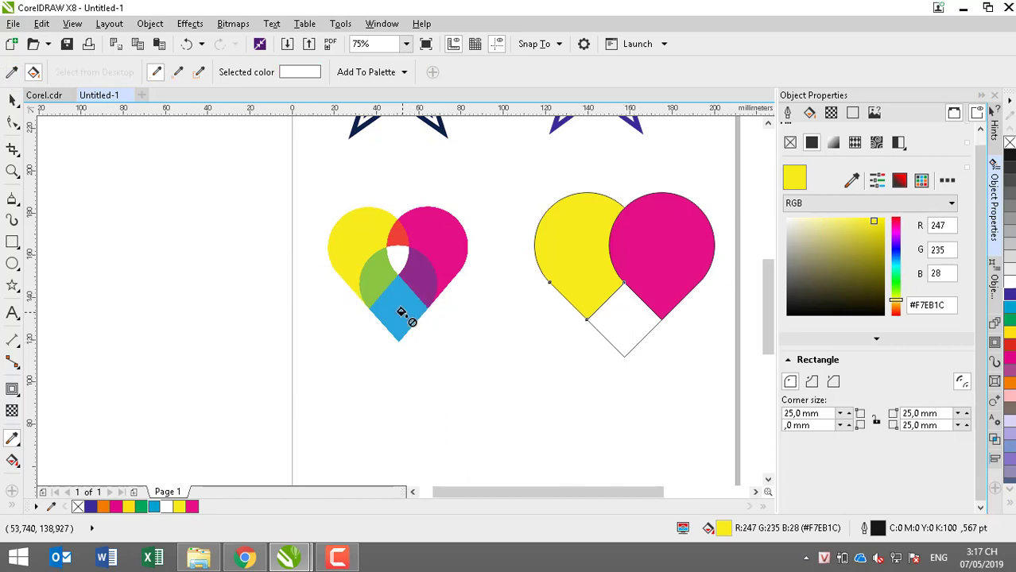
pyautogui.click(12, 72)
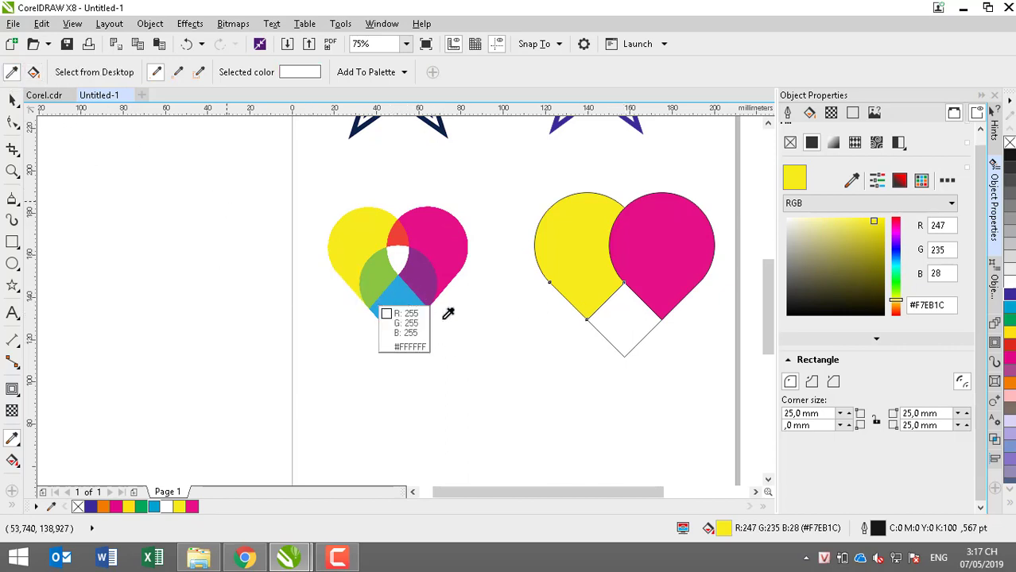
pyautogui.click(622, 324)
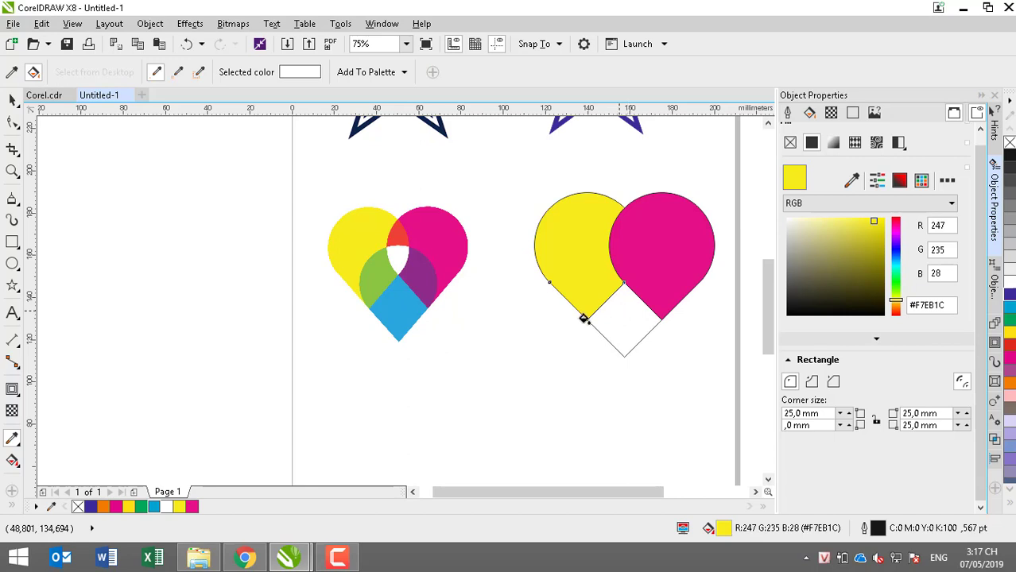
# - Fill the new heart's lower teardrop with the blue sampled from the reference heart's bottom diamond
pyautogui.click(11, 73)
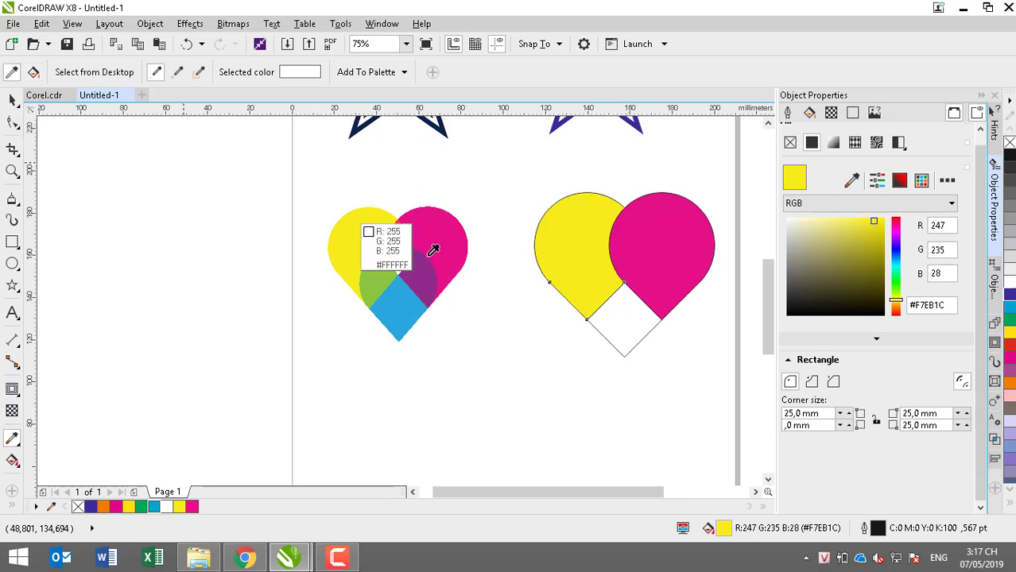
pyautogui.click(403, 306)
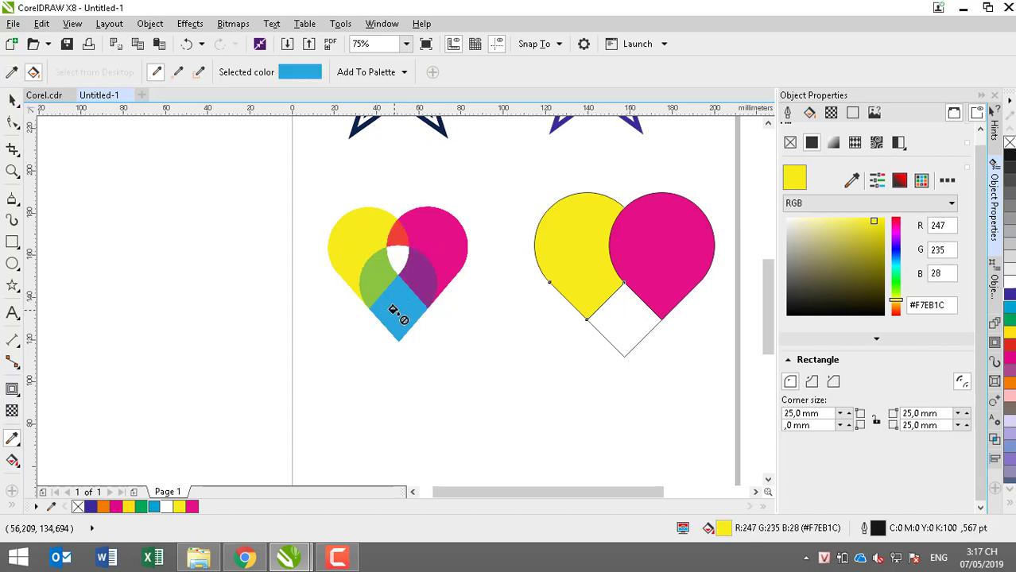
pyautogui.click(12, 70)
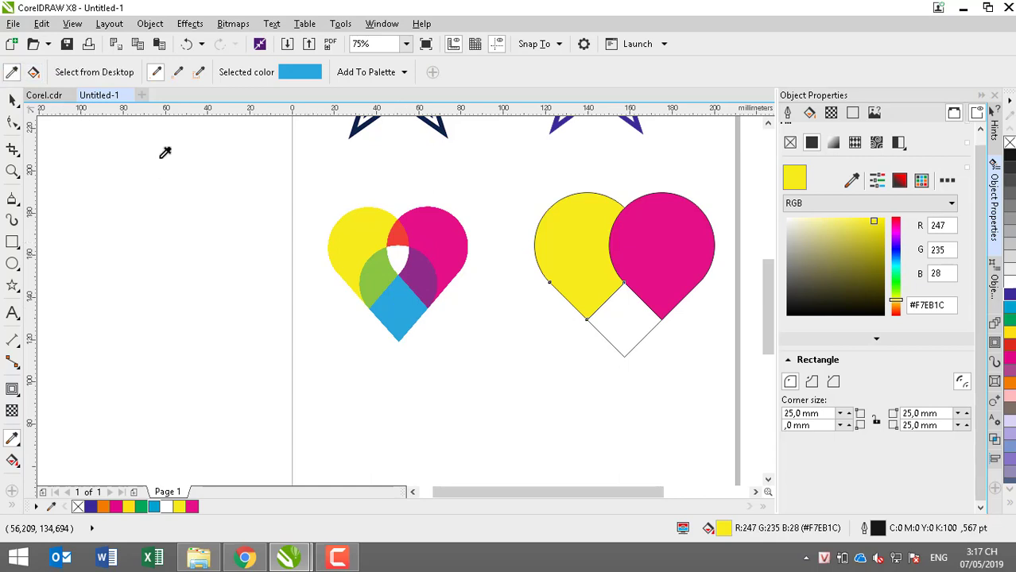
pyautogui.click(403, 297)
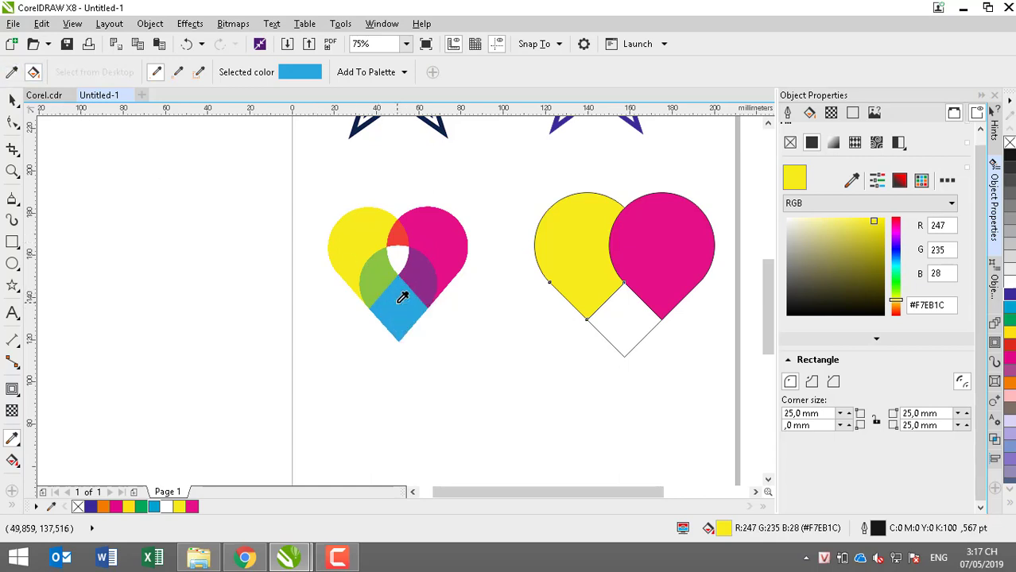
pyautogui.click(619, 322)
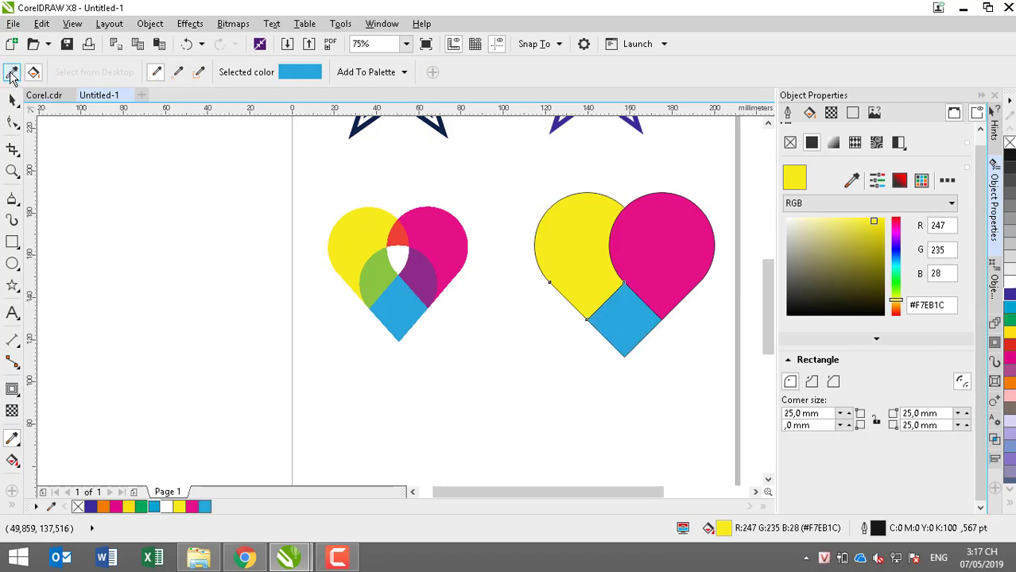
# - Intersect the new heart's left yellow teardrop with its lower blue teardrop and fill the overlap with yellow
pyautogui.click(12, 101)
pyautogui.click(180, 235)
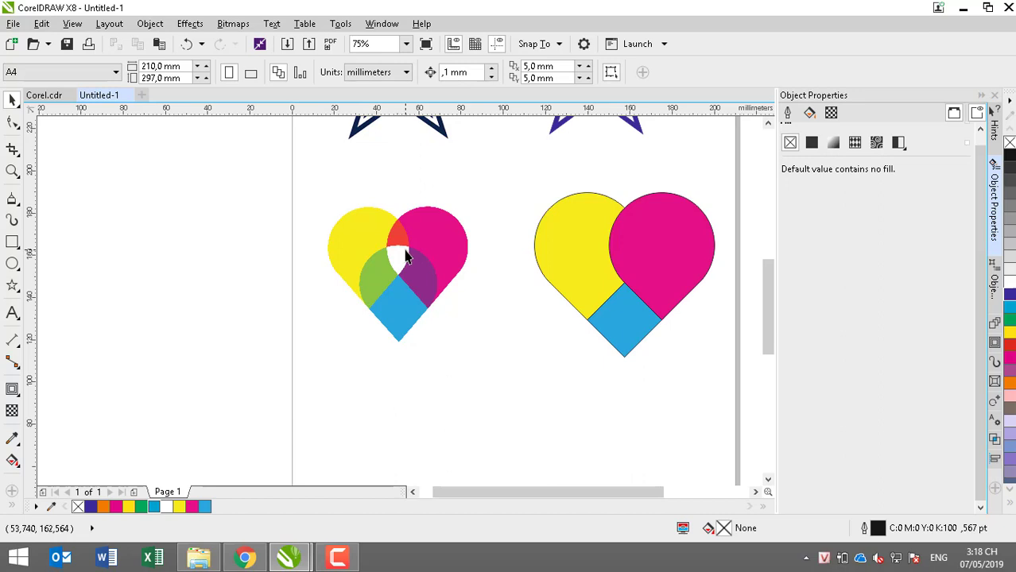
pyautogui.click(566, 206)
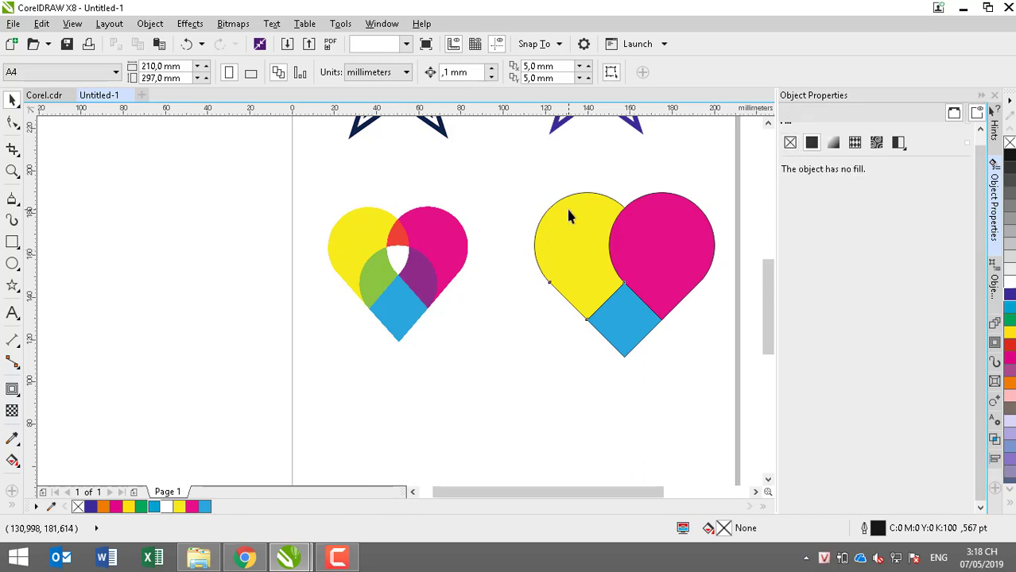
pyautogui.keyDown('shift'); pyautogui.click(628, 347); pyautogui.keyUp('shift')
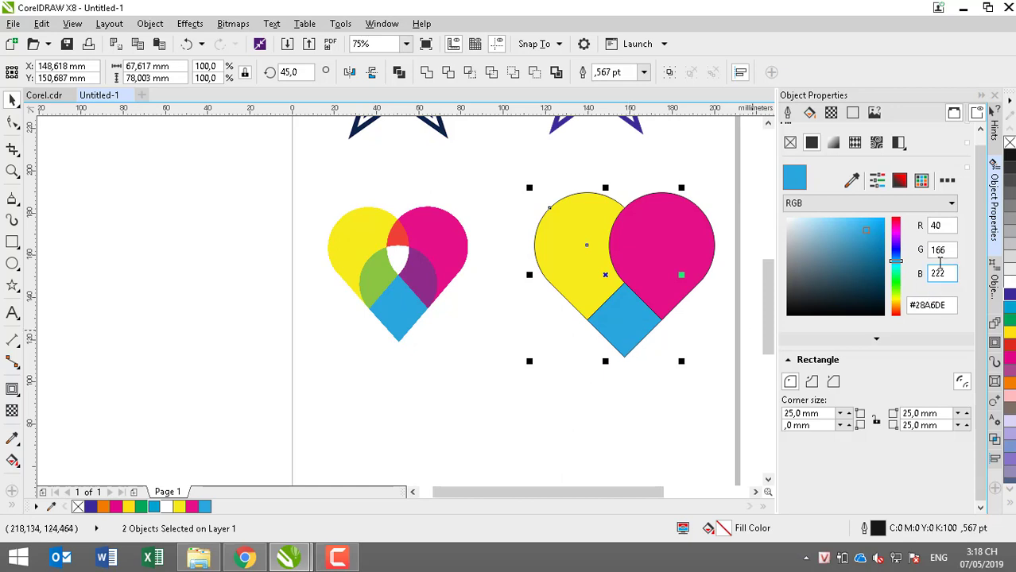
pyautogui.click(994, 440)
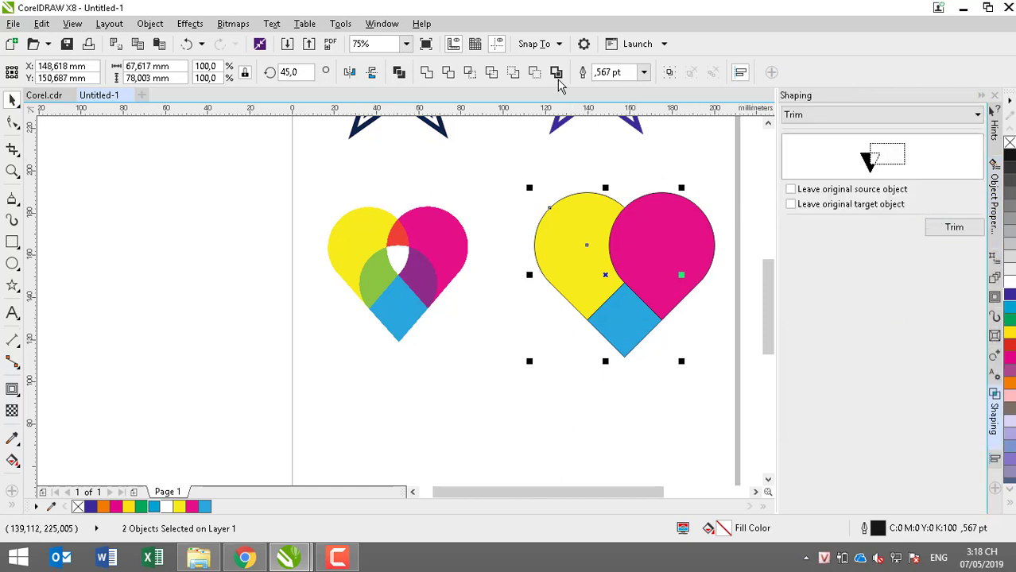
pyautogui.click(470, 73)
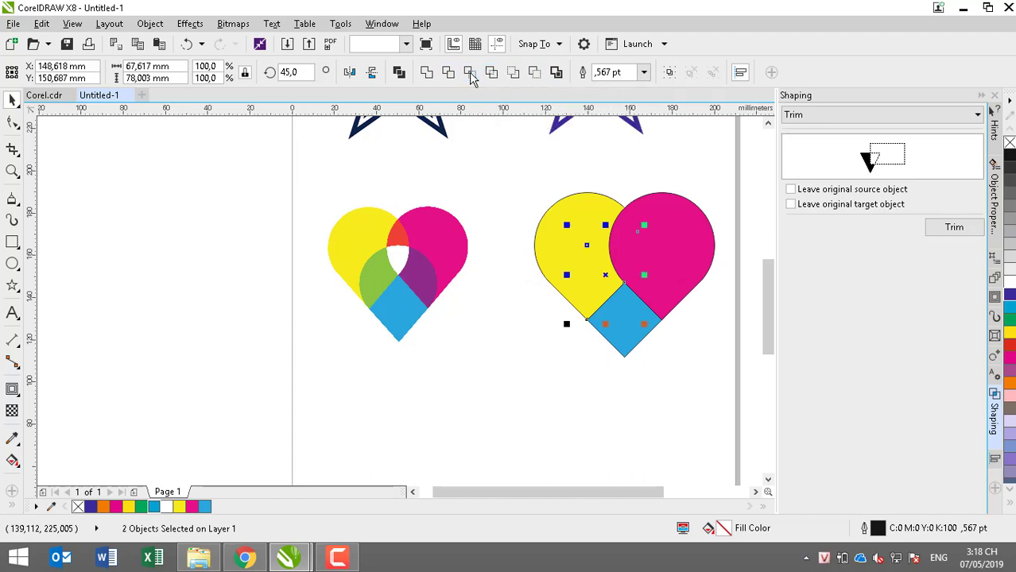
pyautogui.click(1010, 334)
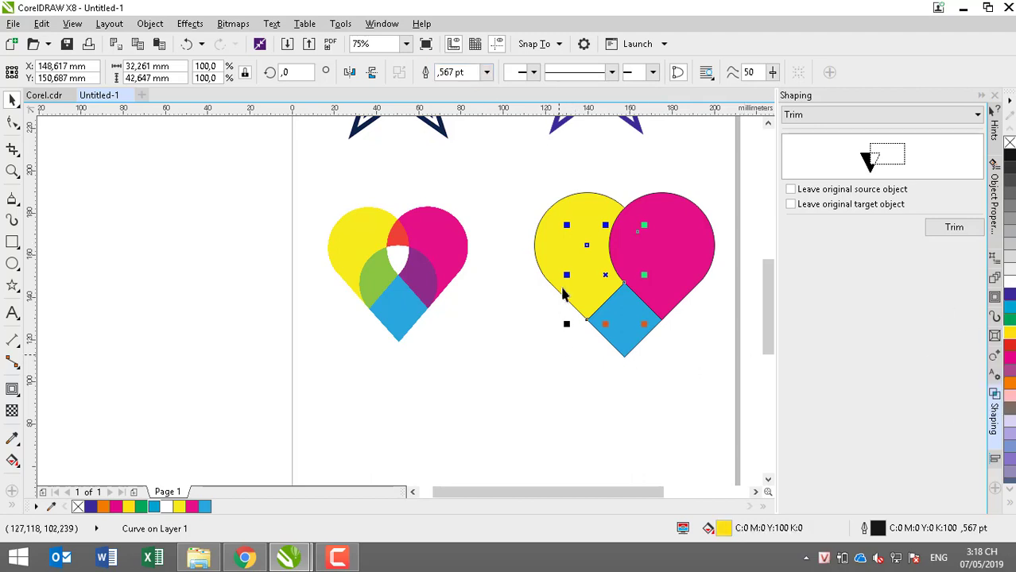
# - Remove the fills from all of the new heart's shapes and move the left teardrop down and to the left
pyautogui.moveTo(509, 166); pyautogui.dragTo(738, 382)
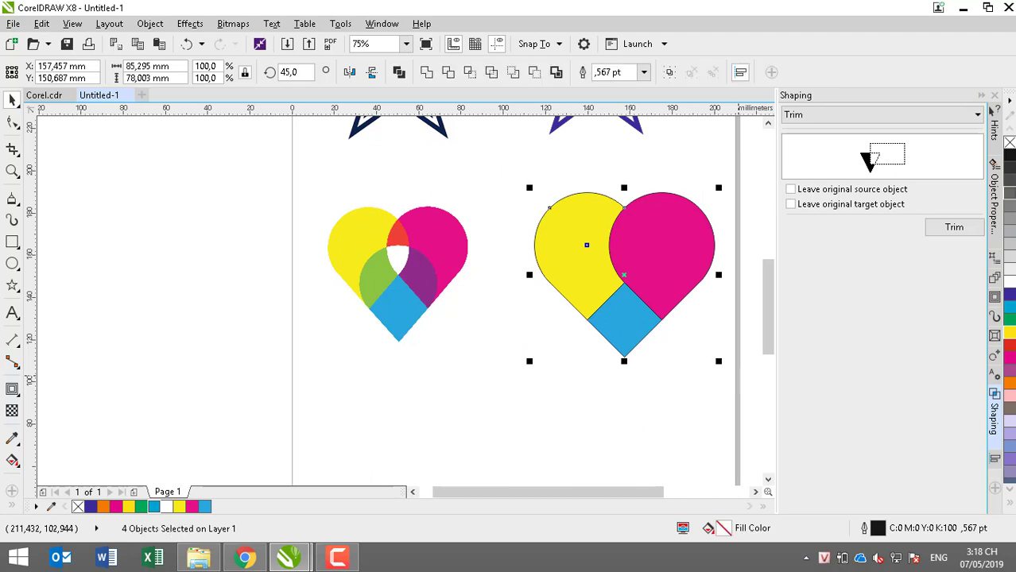
pyautogui.click(1009, 143)
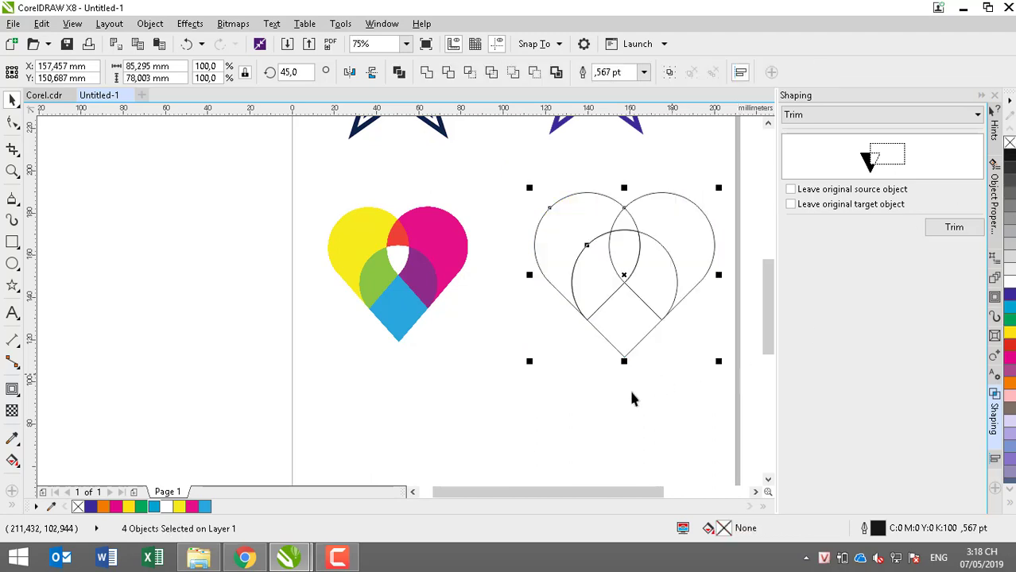
pyautogui.click(586, 288)
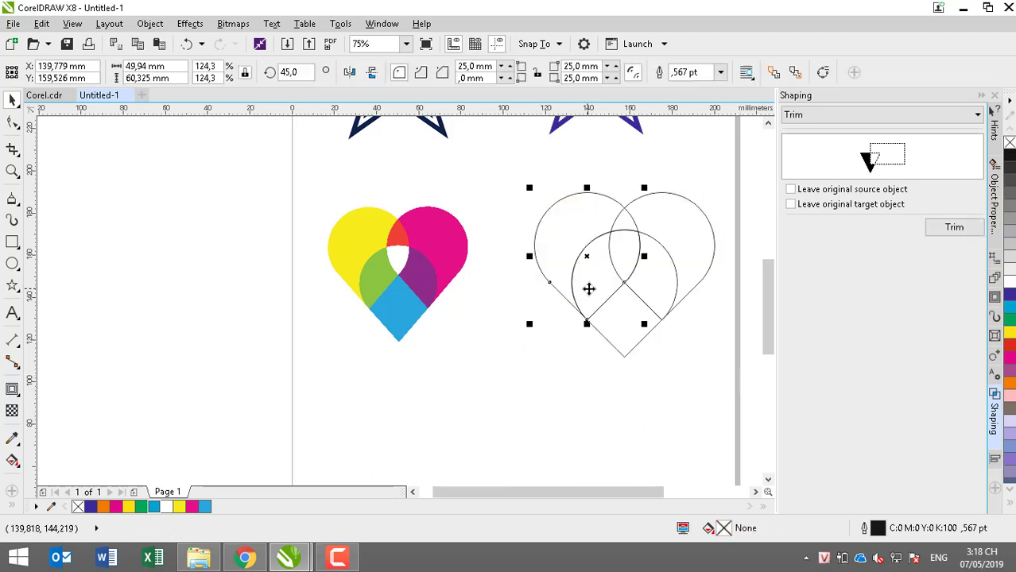
pyautogui.click(588, 302)
pyautogui.moveTo(604, 309); pyautogui.dragTo(557, 347)
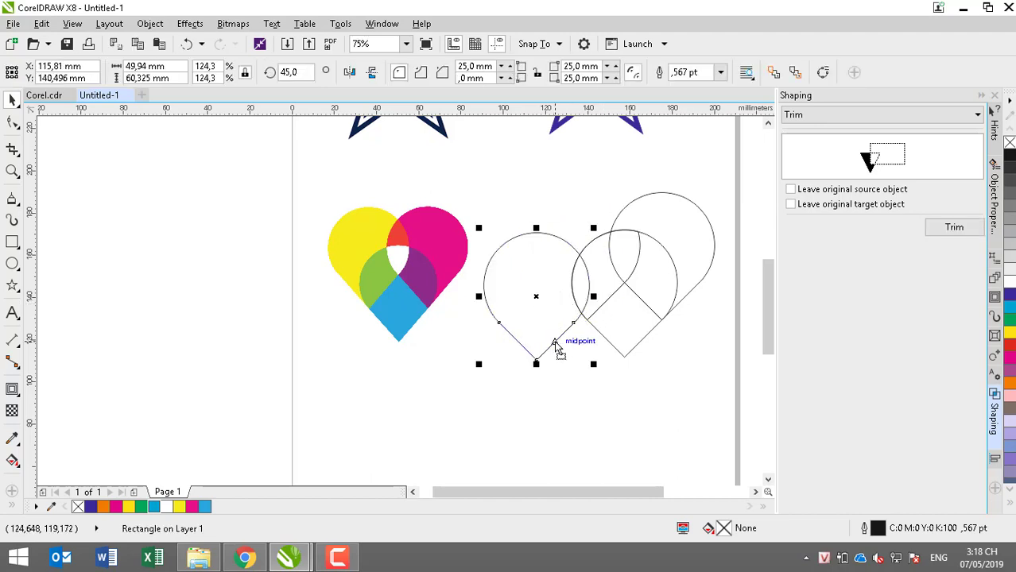
pyautogui.moveTo(556, 343); pyautogui.dragTo(556, 347)
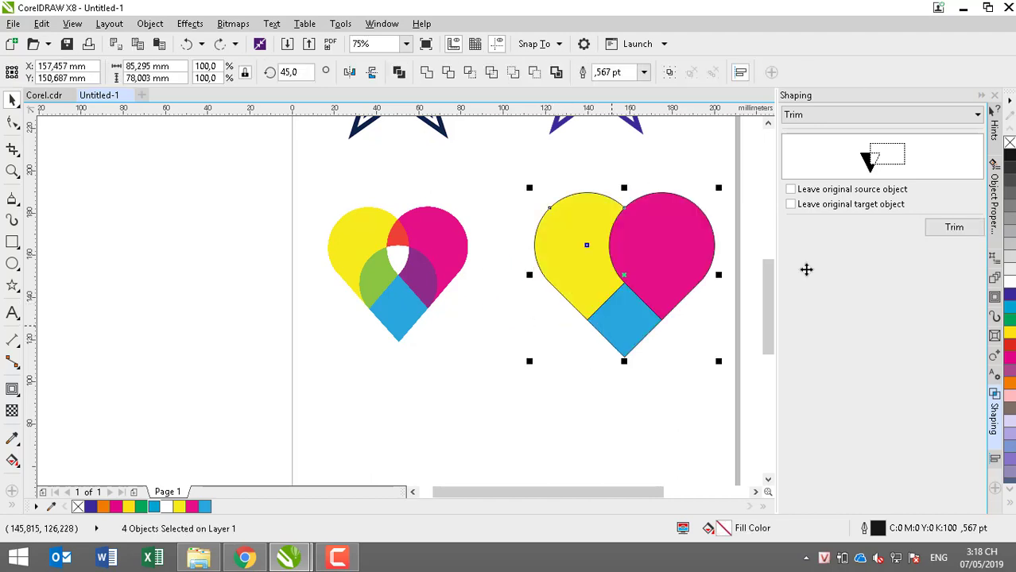
# - Undo the teardrop move, the fill removal and the intersection of the left and lower teardrops
pyautogui.click(1009, 143)
pyautogui.hotkey('ctrl', 'z')
pyautogui.hotkey('ctrl', 'z')
pyautogui.hotkey('ctrl', 'z')
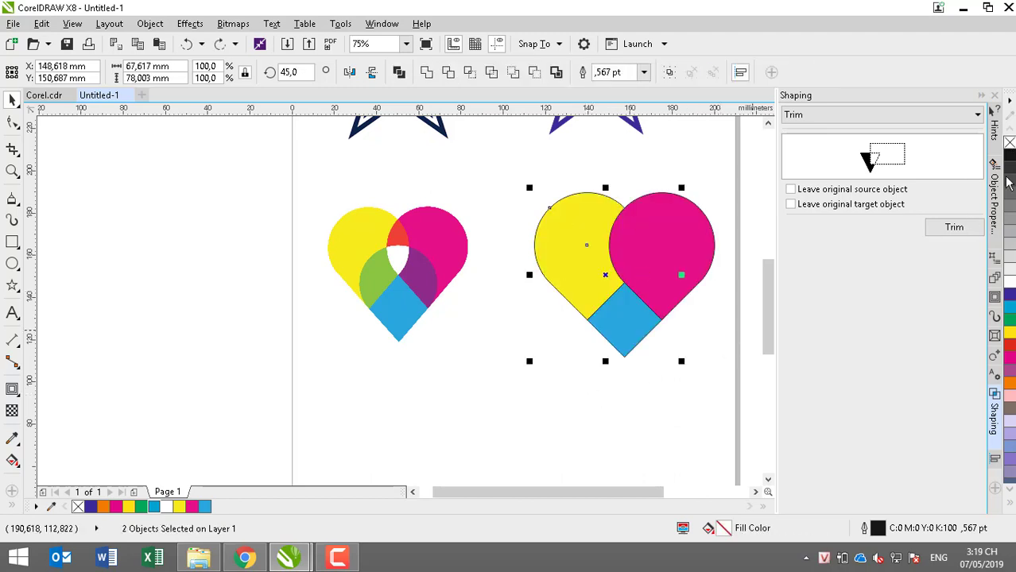
# - Remove the fills from the new heart's three teardrops so only their outlines remain
pyautogui.moveTo(523, 163); pyautogui.dragTo(743, 402)
pyautogui.click(1009, 143)
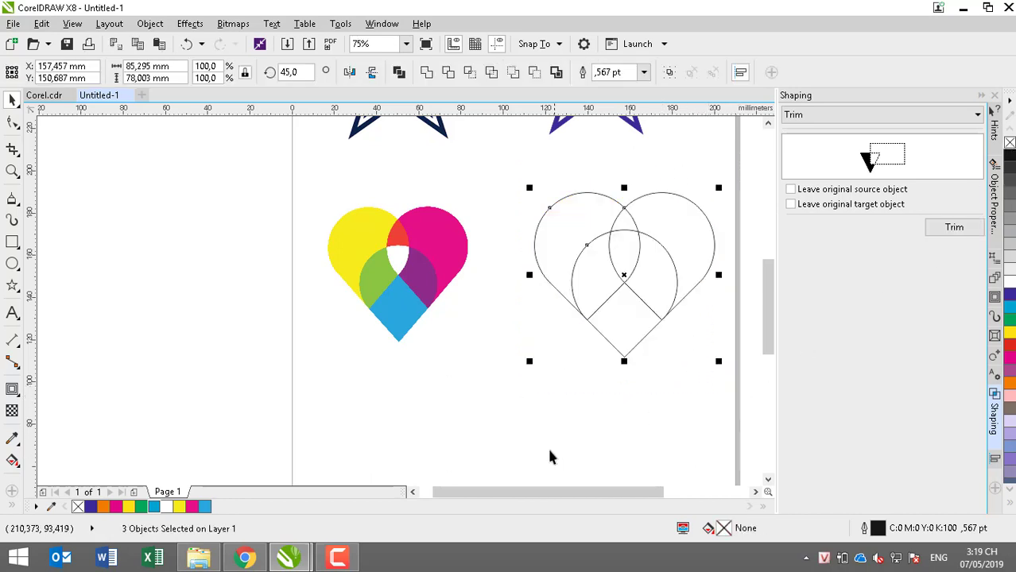
pyautogui.click(532, 197)
pyautogui.click(565, 221)
pyautogui.moveTo(565, 222); pyautogui.dragTo(536, 179)
pyautogui.moveTo(613, 303); pyautogui.dragTo(588, 323)
pyautogui.click(508, 266)
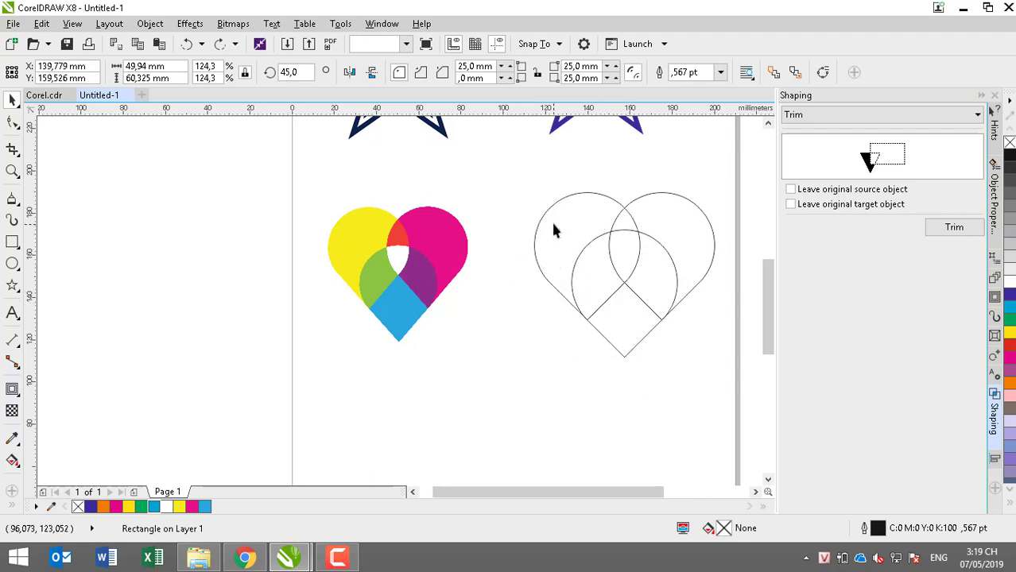
# - Intersect the new heart's left and lower teardrops and fill the overlap piece with cyan
pyautogui.keyDown('shift'); pyautogui.click(630, 348); pyautogui.keyUp('shift')
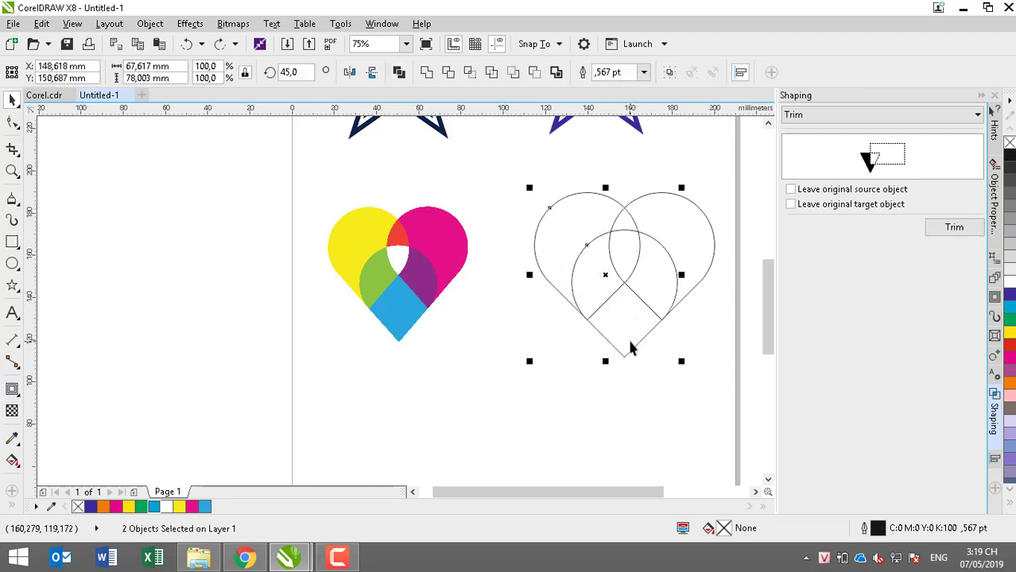
pyautogui.click(470, 73)
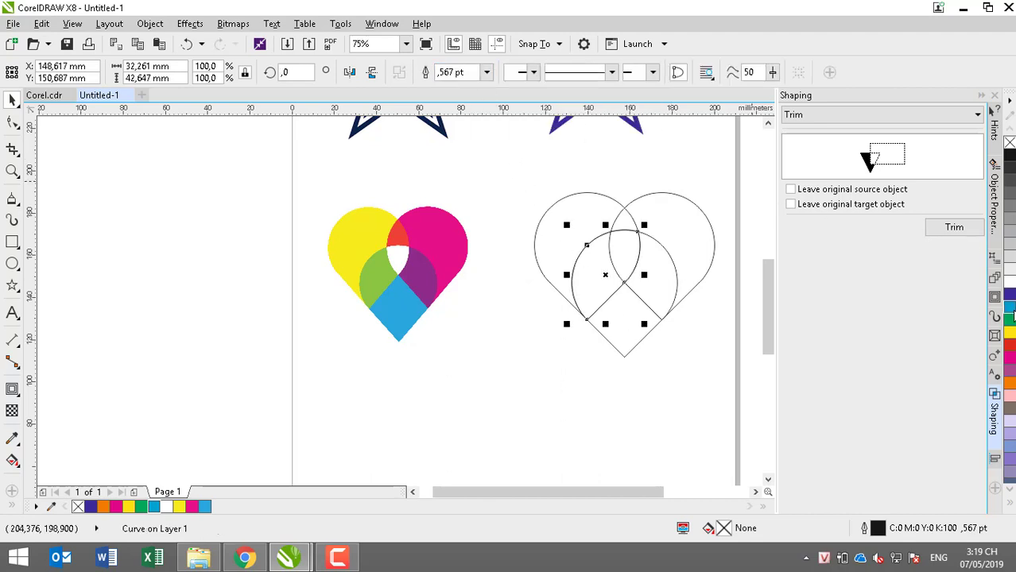
pyautogui.click(1010, 310)
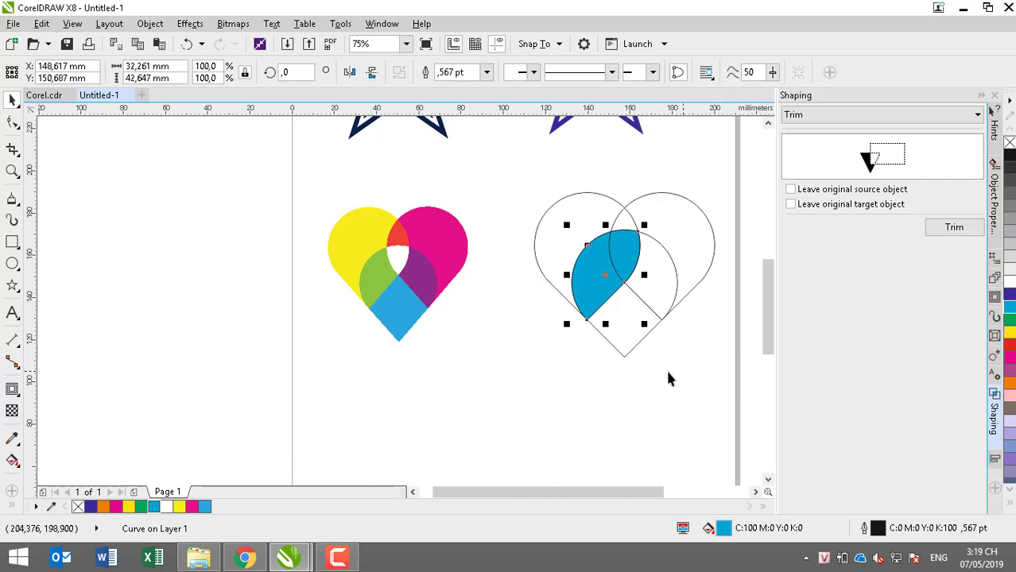
pyautogui.click(544, 380)
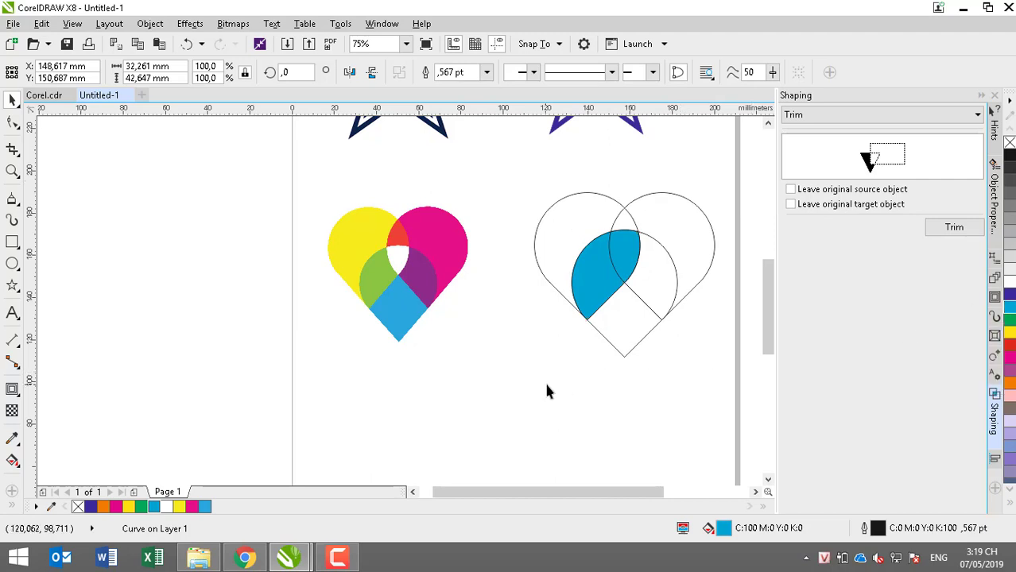
# - Trim the cyan overlap with the right teardrop, keeping the original source and target objects, and fill the trimmed piece with dark blue
pyautogui.click(679, 212)
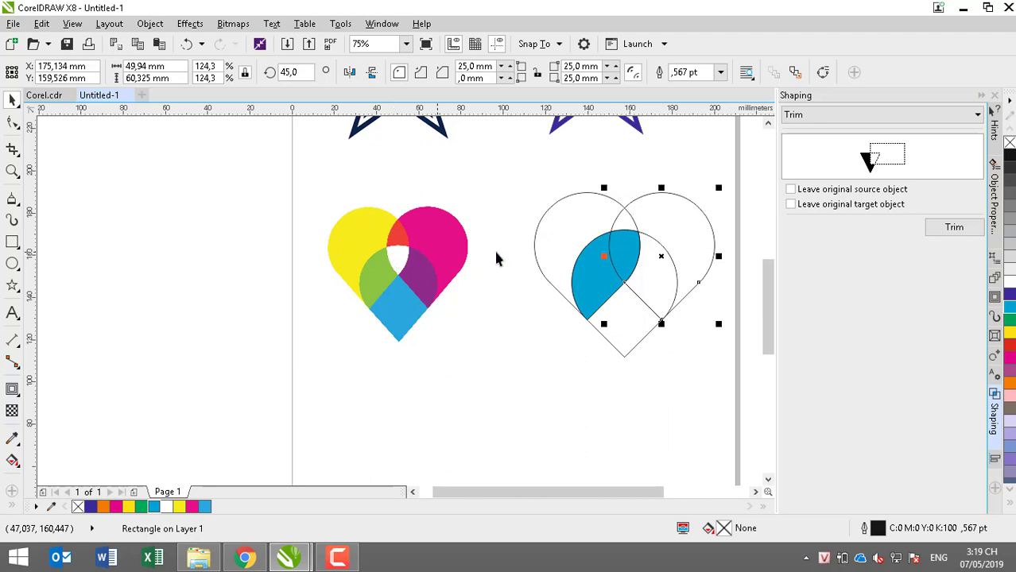
pyautogui.click(848, 193)
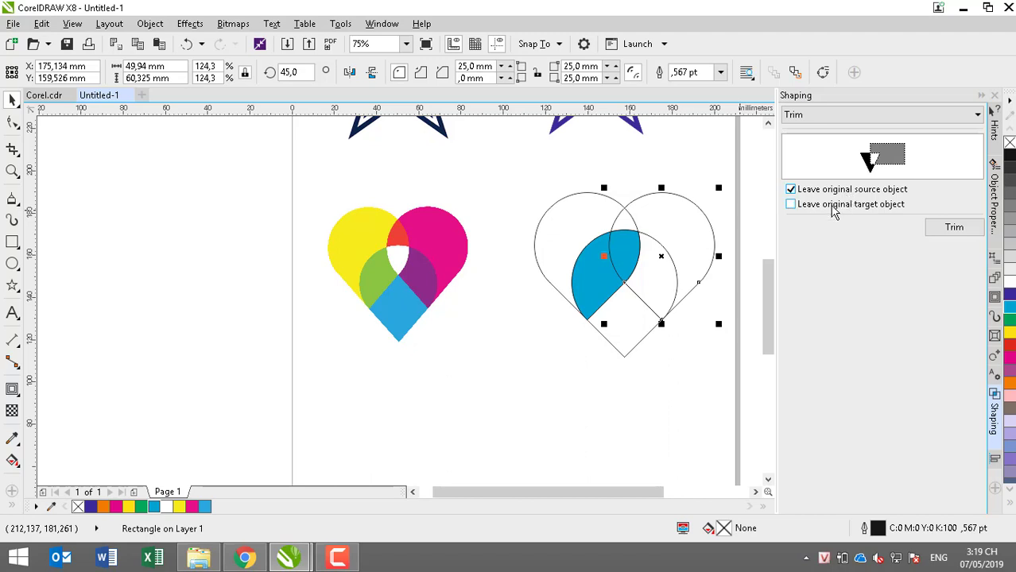
pyautogui.click(833, 207)
pyautogui.click(938, 229)
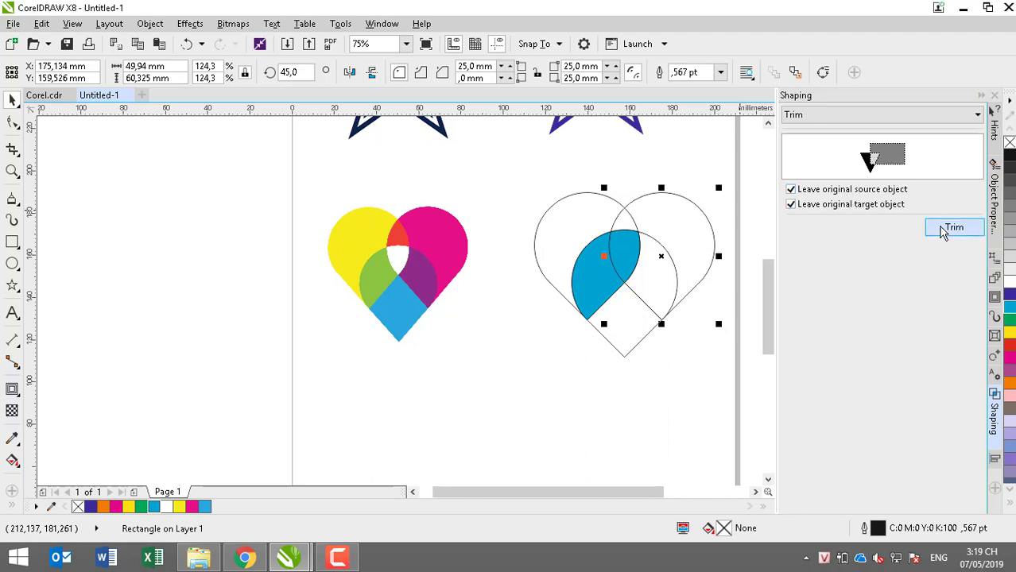
pyautogui.click(604, 259)
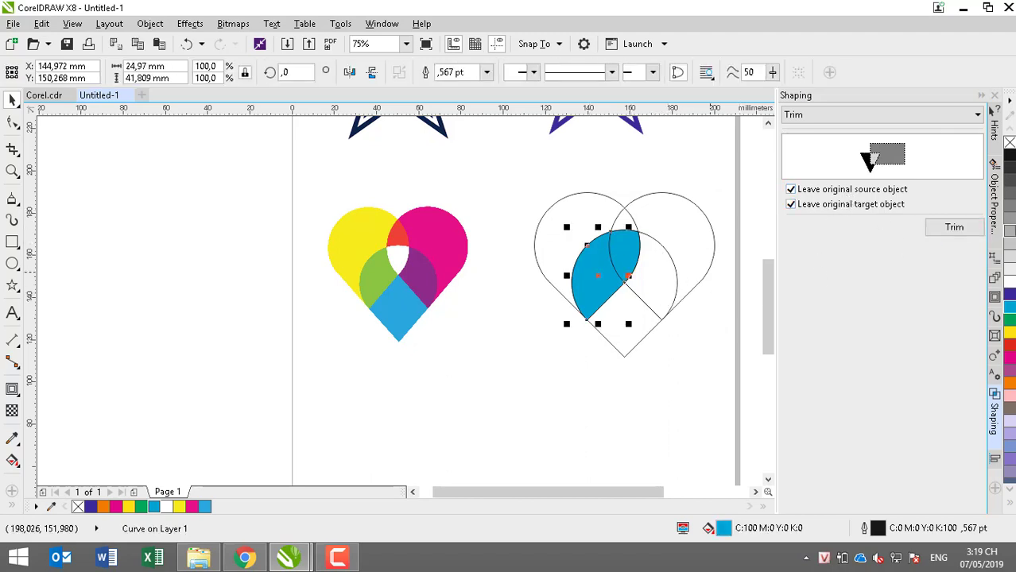
pyautogui.click(1010, 295)
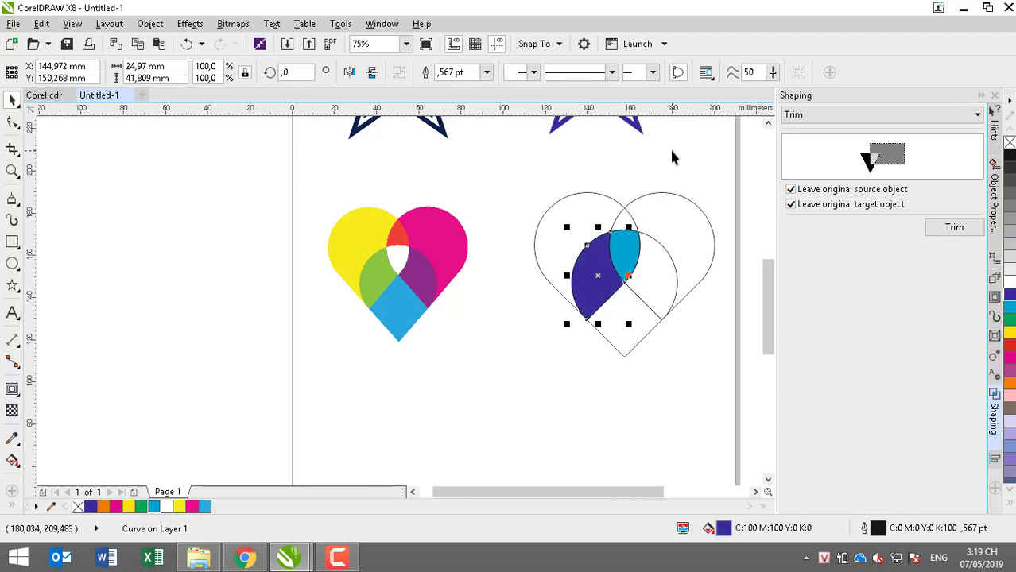
pyautogui.click(660, 174)
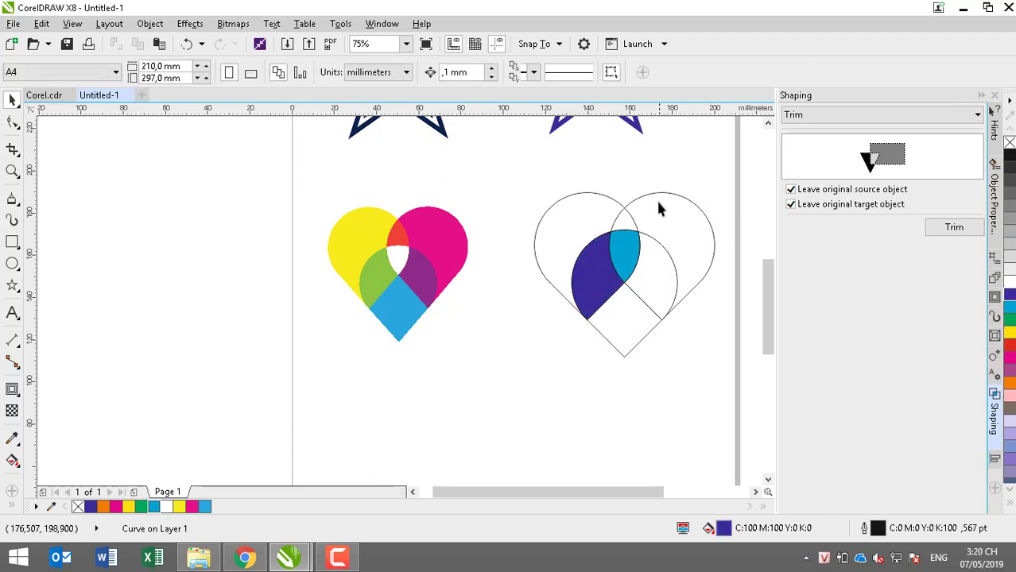
# - Fill the original cyan overlap piece behind the dark blue piece with yellow
pyautogui.click(619, 236)
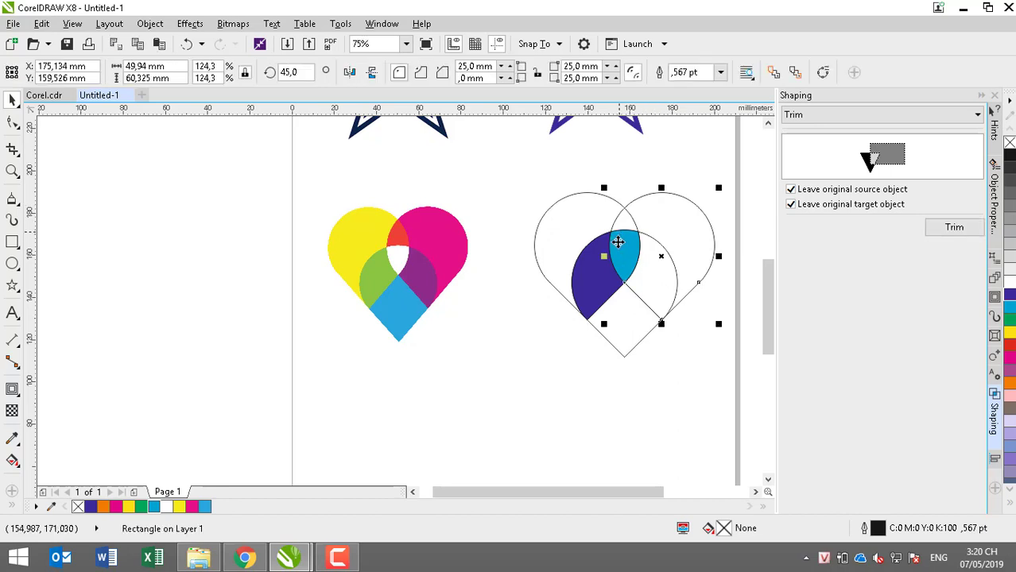
pyautogui.moveTo(524, 205); pyautogui.dragTo(652, 328)
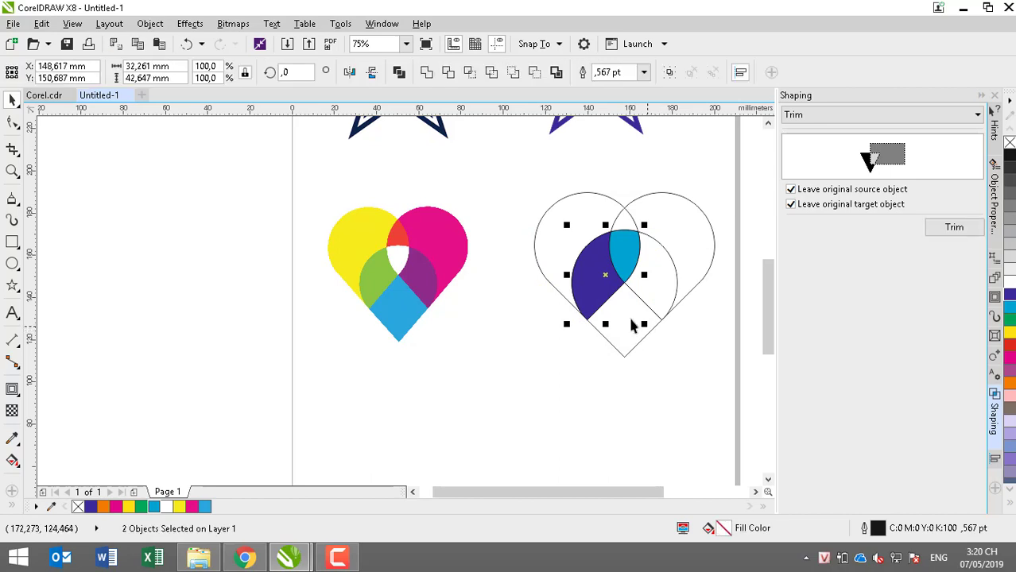
pyautogui.click(589, 284)
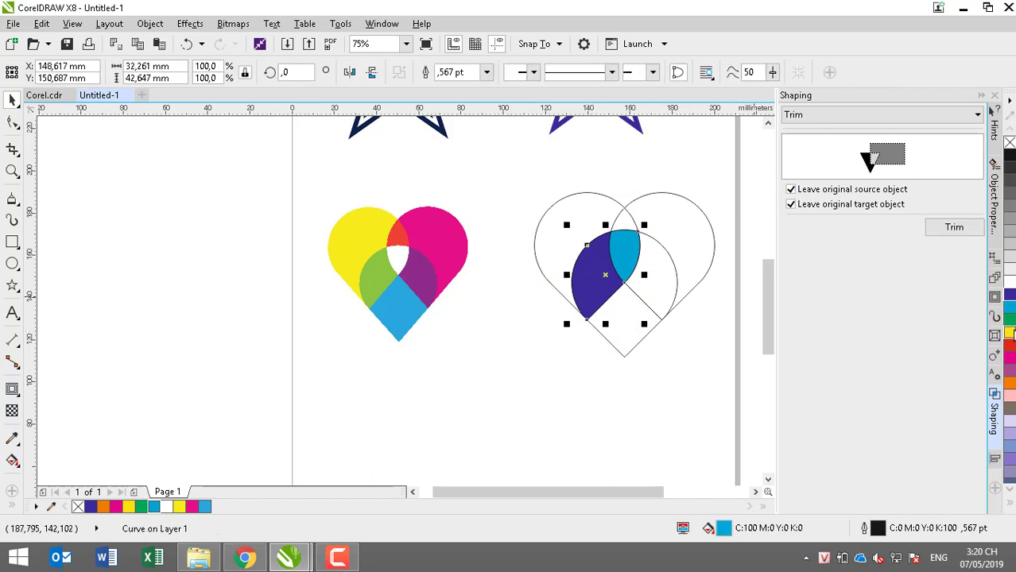
pyautogui.click(1009, 334)
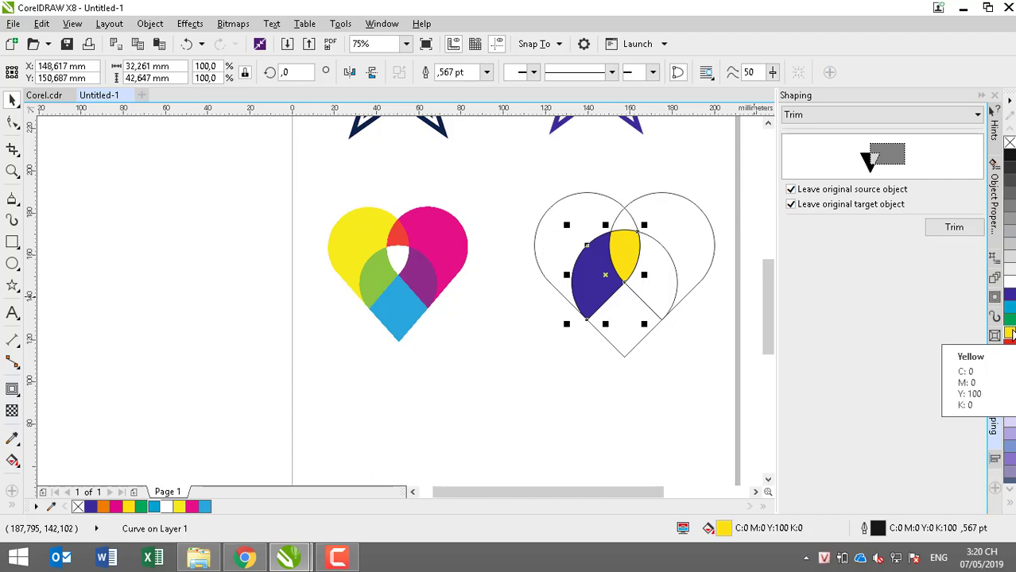
pyautogui.click(558, 355)
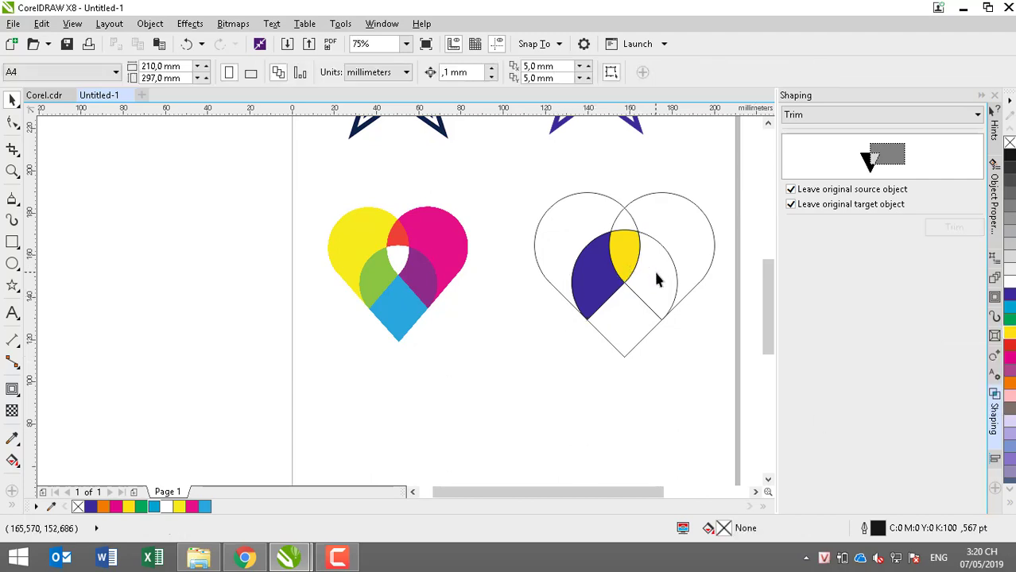
# - Mirror one copy of the dark blue piece horizontally about its right-middle anchor at 100% scale
pyautogui.click(596, 289)
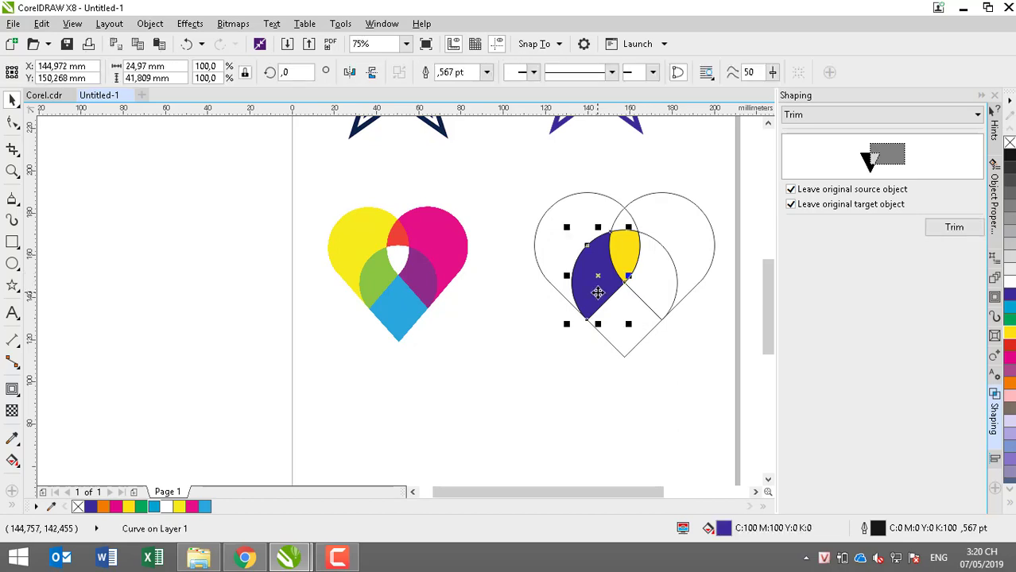
pyautogui.click(994, 357)
pyautogui.click(859, 115)
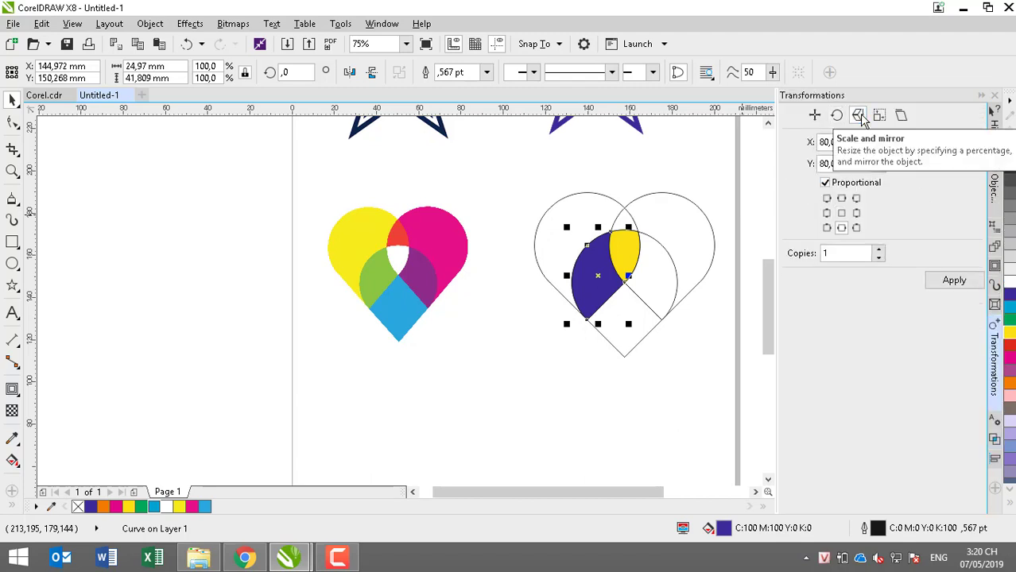
pyautogui.click(856, 214)
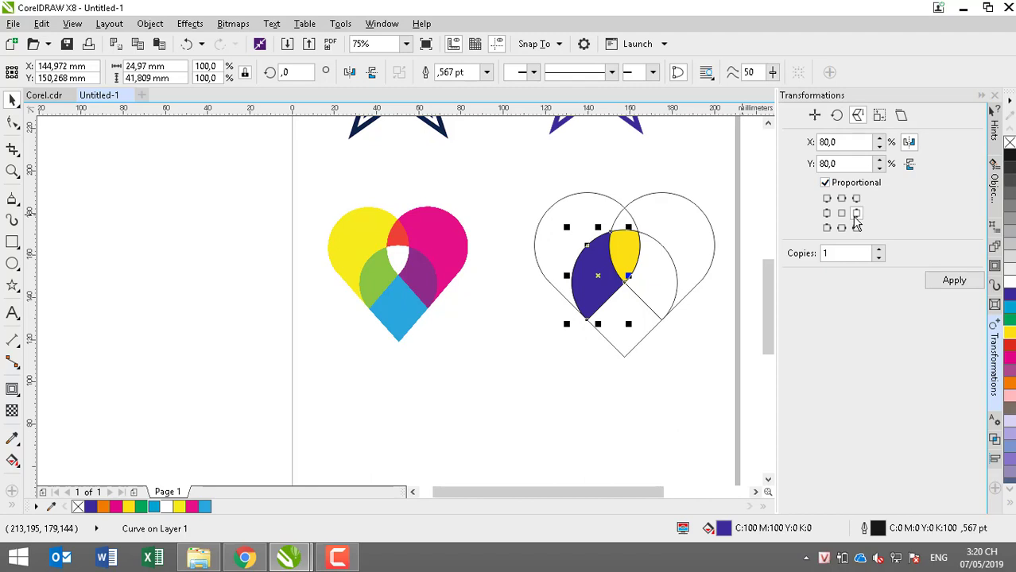
pyautogui.doubleClick(852, 144)
pyautogui.write('1')
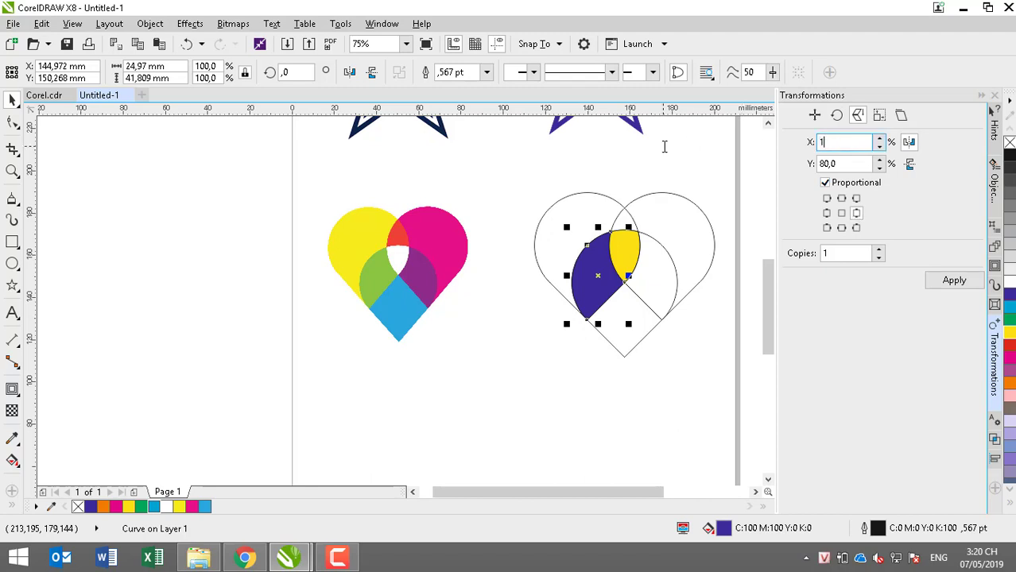
pyautogui.write('00')
pyautogui.press('Tab')
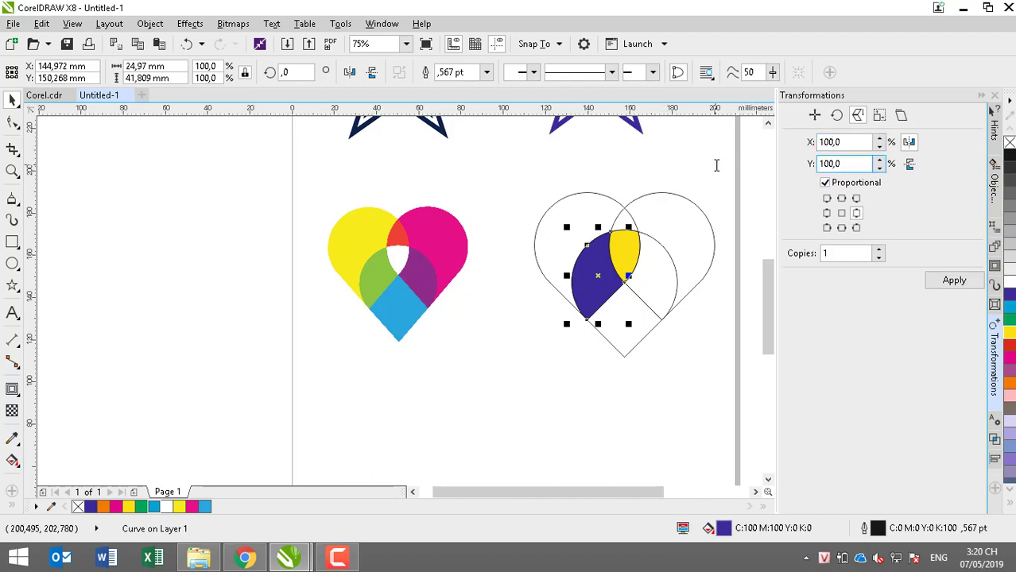
pyautogui.click(954, 282)
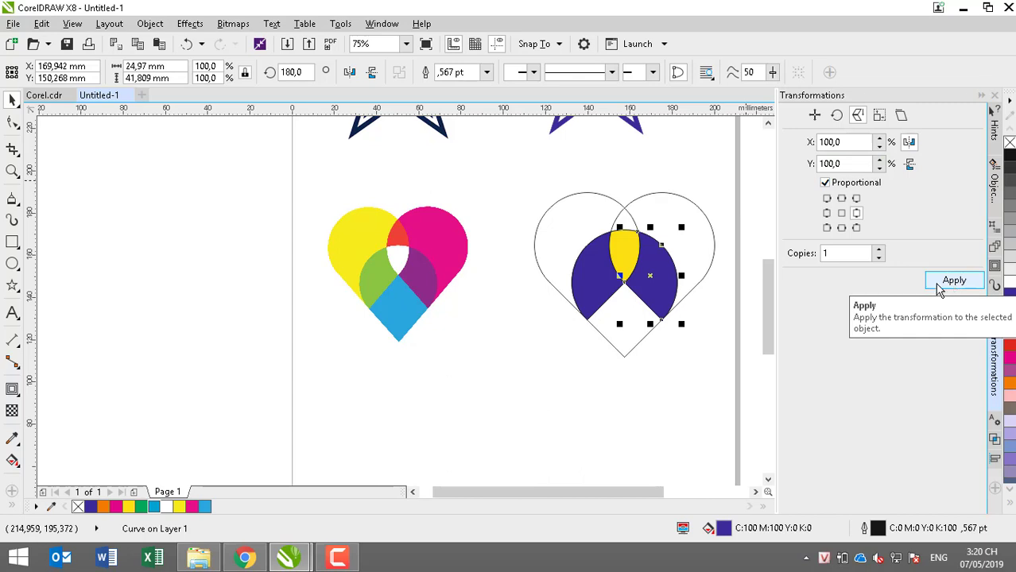
# - Intersect the new heart's left and right teardrops and fill the overlap piece with red
pyautogui.click(523, 392)
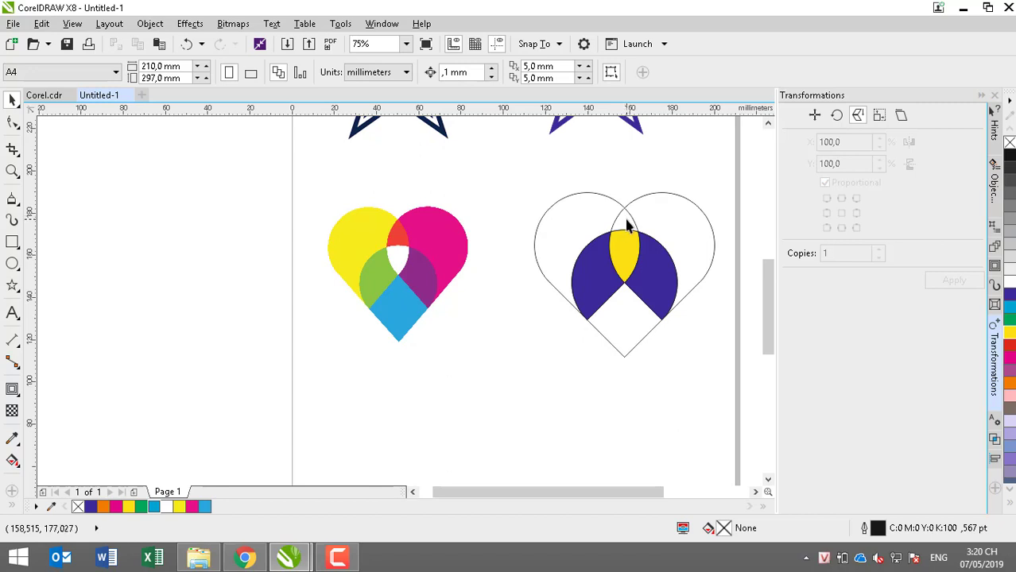
pyautogui.click(576, 216)
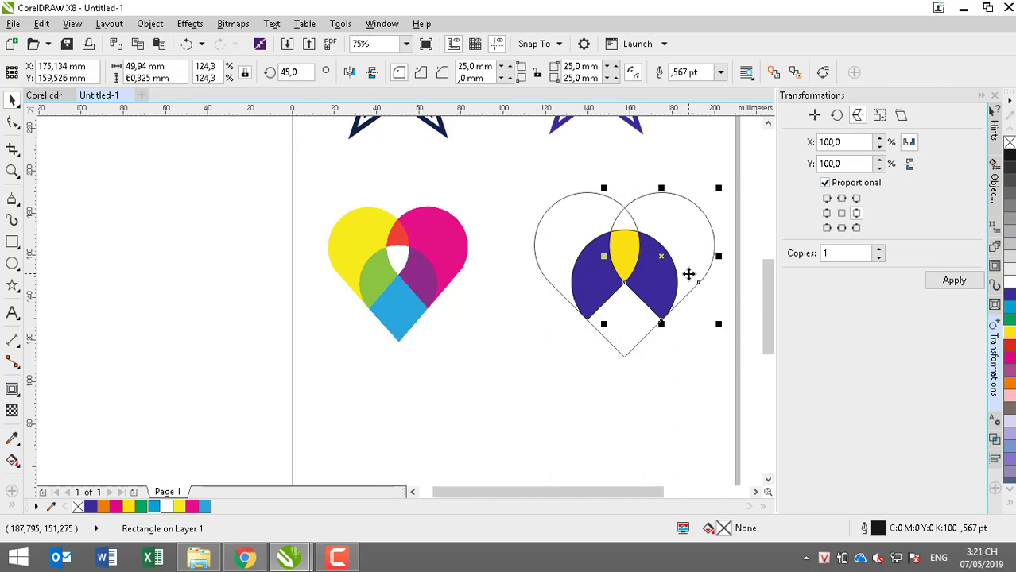
pyautogui.moveTo(689, 275); pyautogui.dragTo(559, 221)
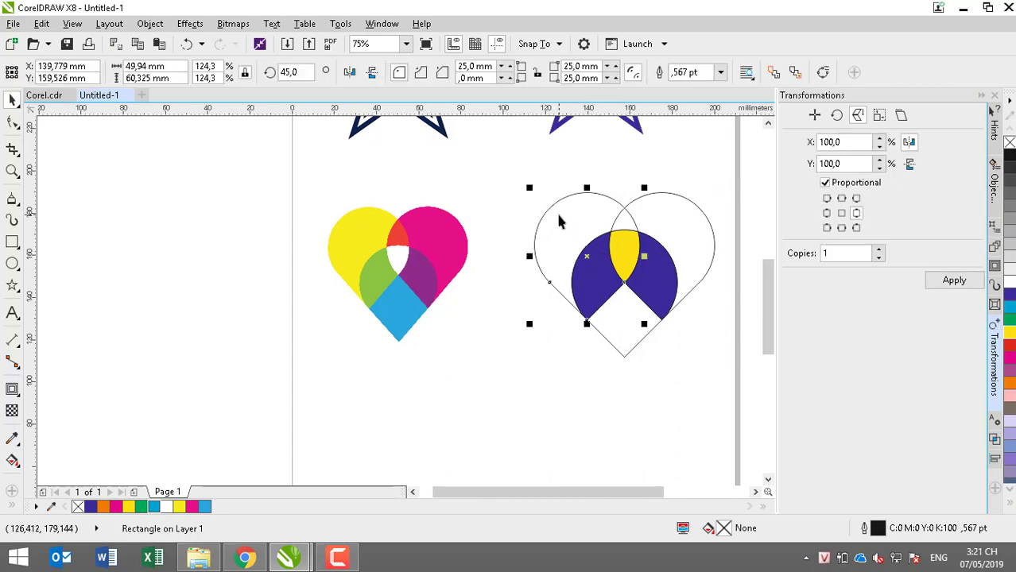
pyautogui.keyDown('shift'); pyautogui.click(681, 212); pyautogui.keyUp('shift')
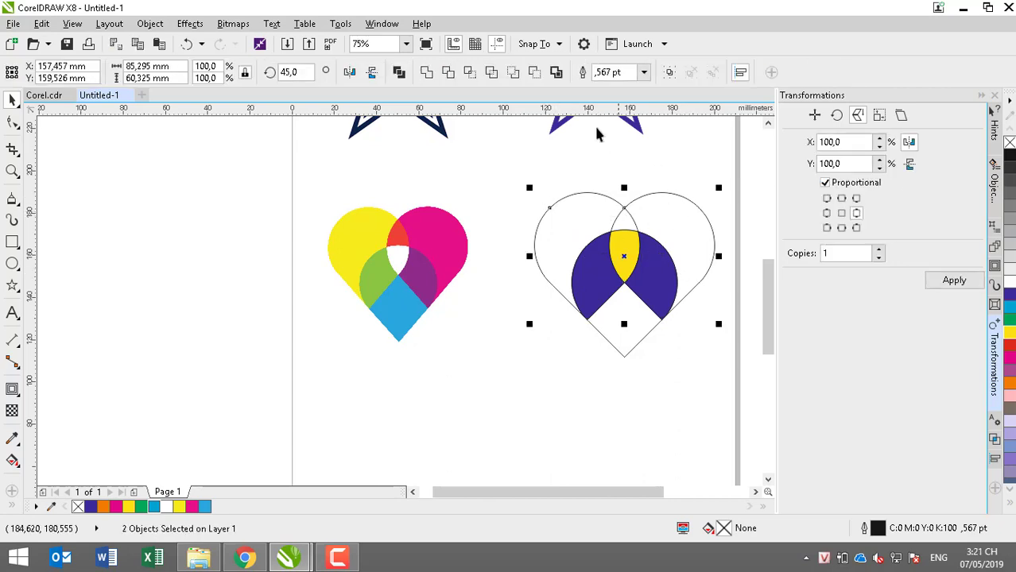
pyautogui.click(469, 73)
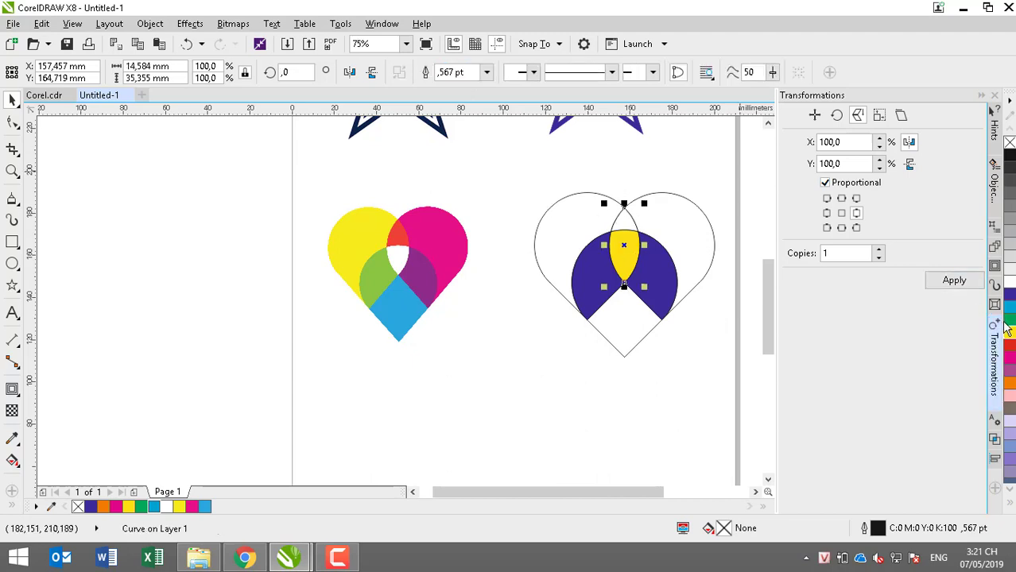
pyautogui.click(1010, 348)
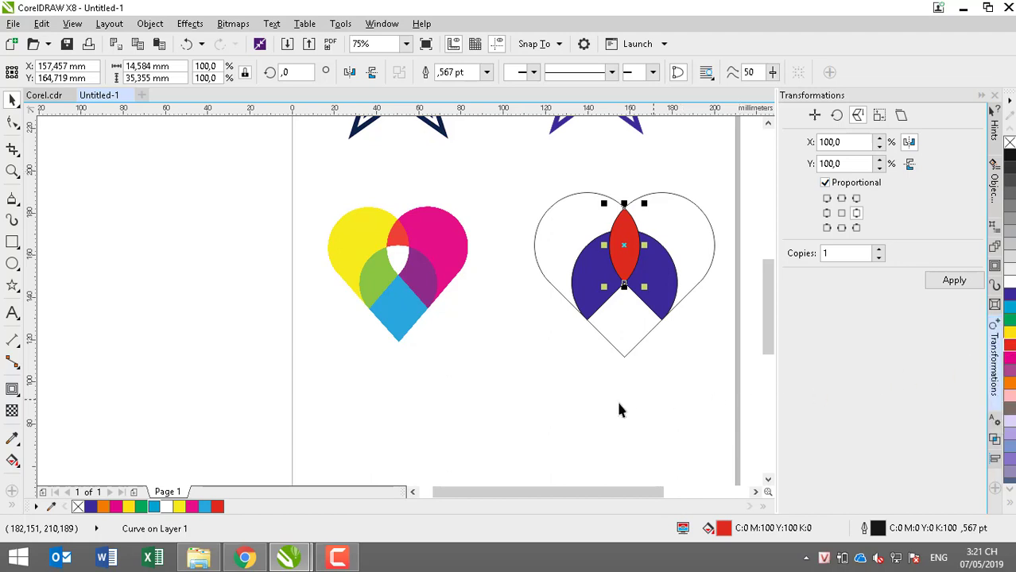
# - Trim the red overlap piece with the lower teardrop, keeping the original source object but not the original target object
pyautogui.click(625, 342)
pyautogui.click(625, 343)
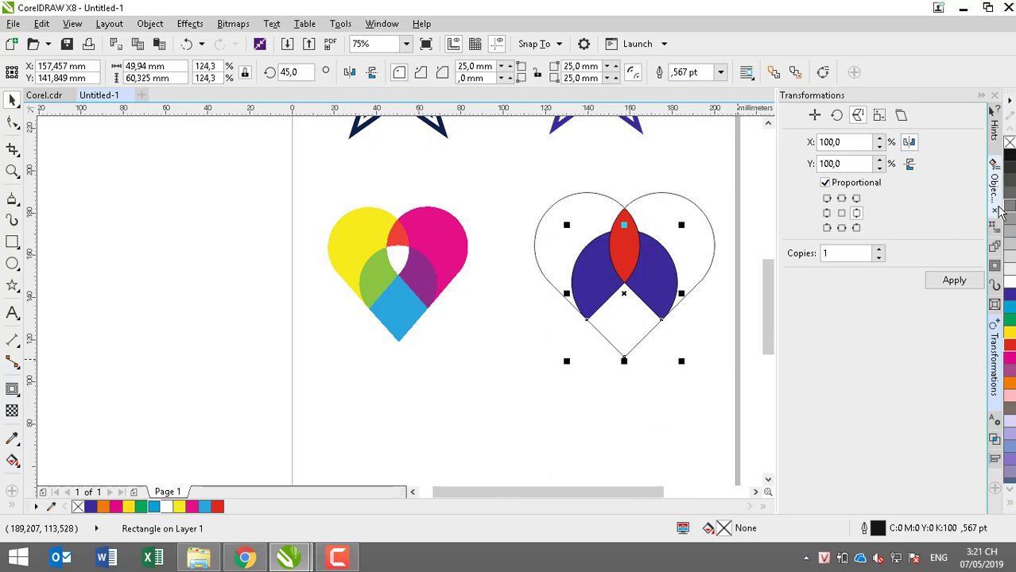
pyautogui.click(994, 439)
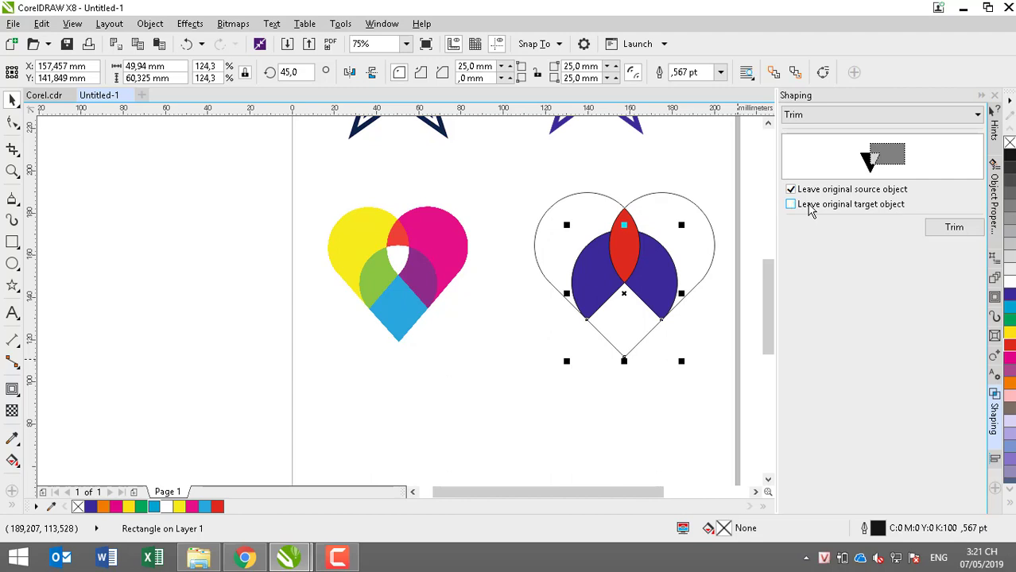
pyautogui.click(932, 228)
pyautogui.click(708, 295)
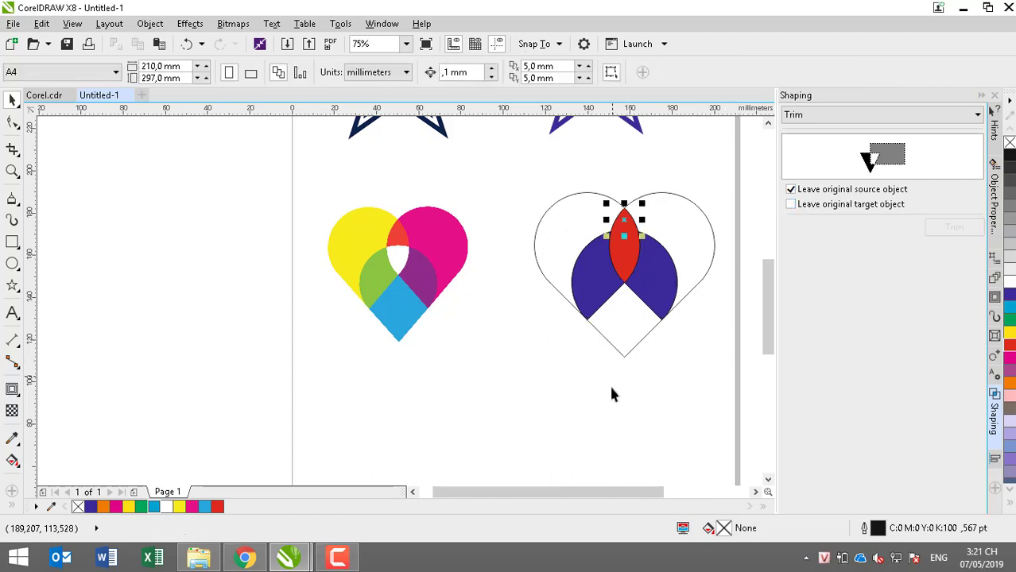
pyautogui.click(571, 437)
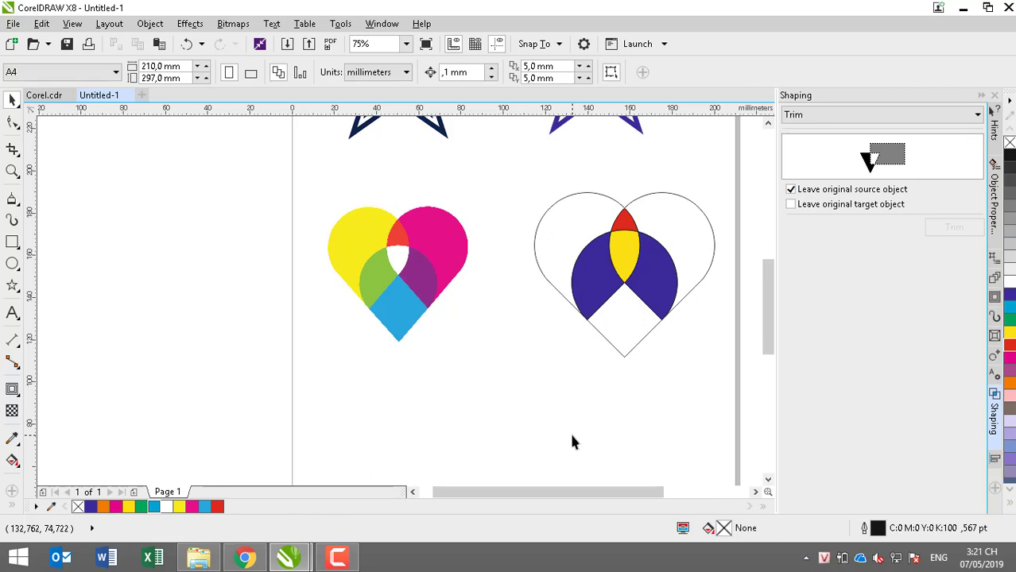
pyautogui.click(624, 328)
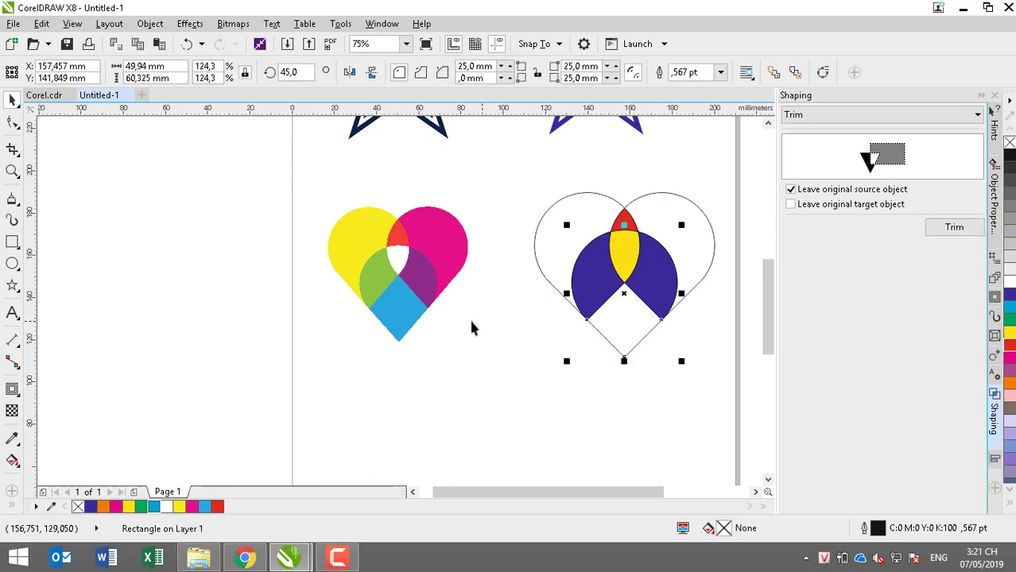
pyautogui.click(485, 407)
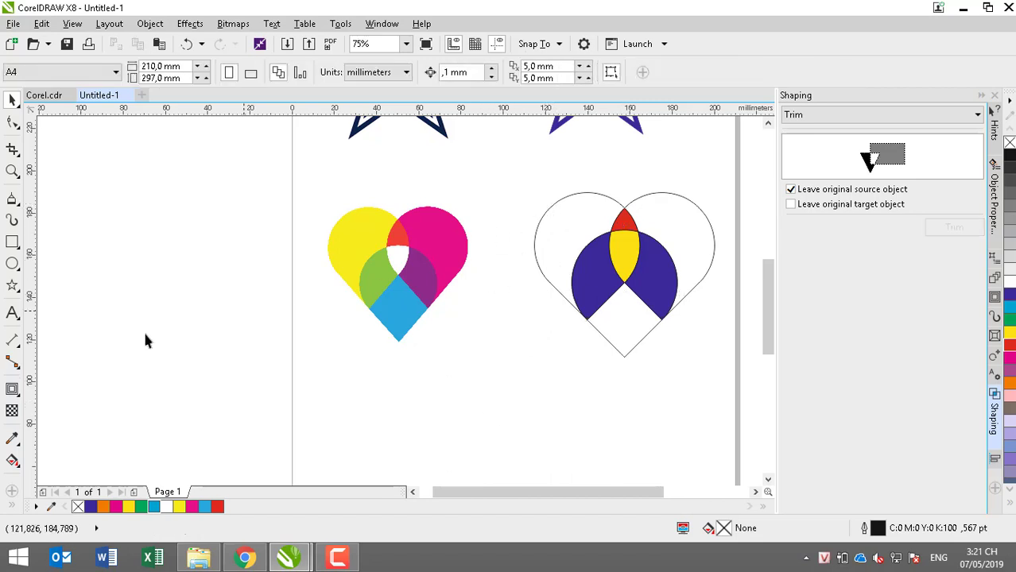
# - Sample the yellow from the reference heart and apply it to the new heart's left teardrop
pyautogui.click(12, 438)
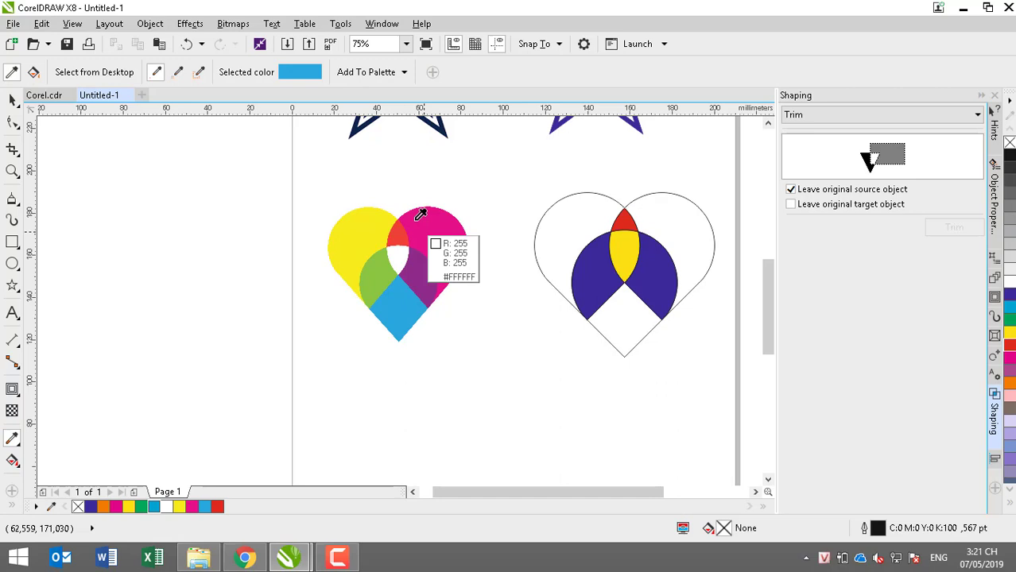
pyautogui.click(348, 223)
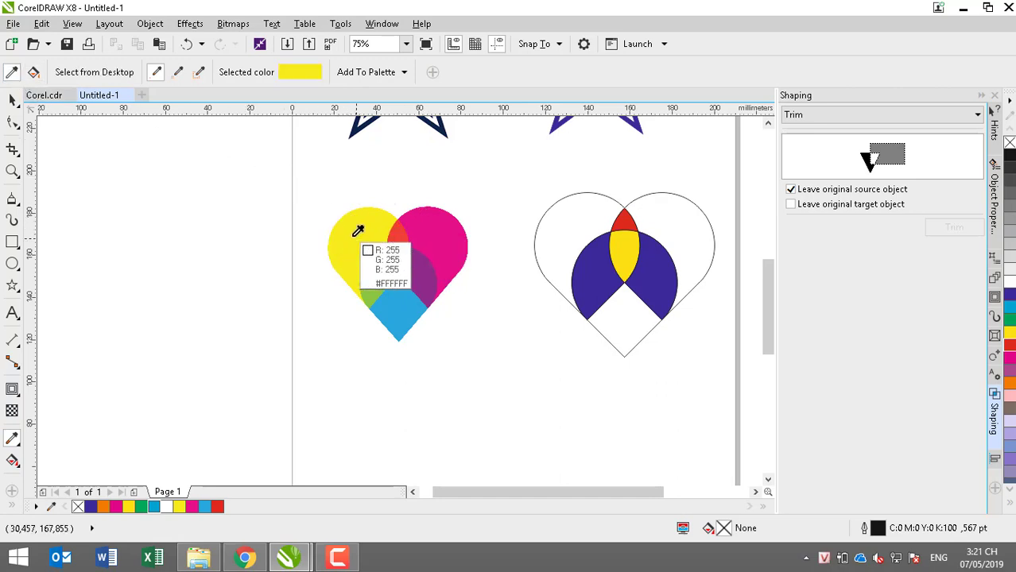
pyautogui.click(539, 212)
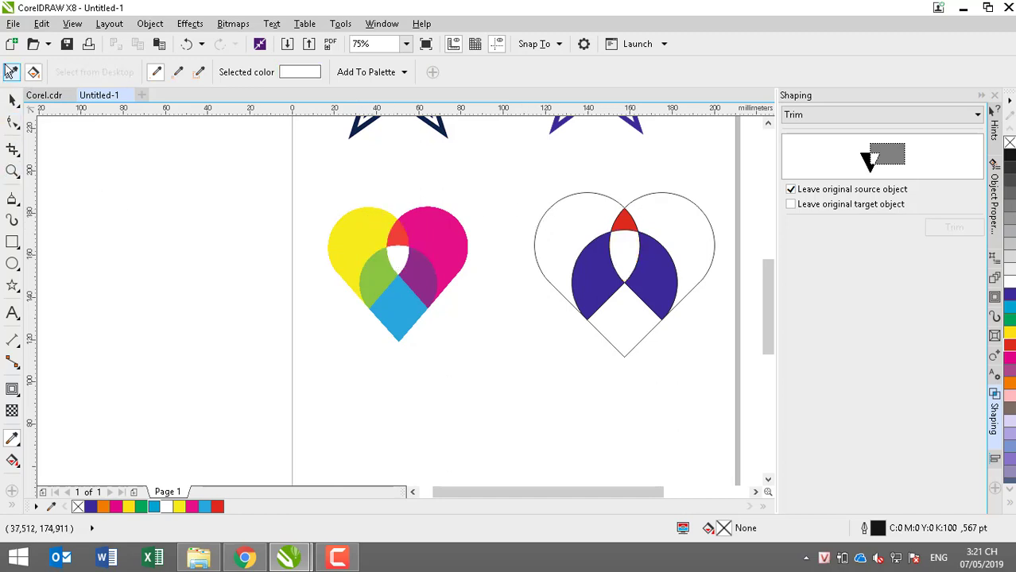
pyautogui.click(12, 73)
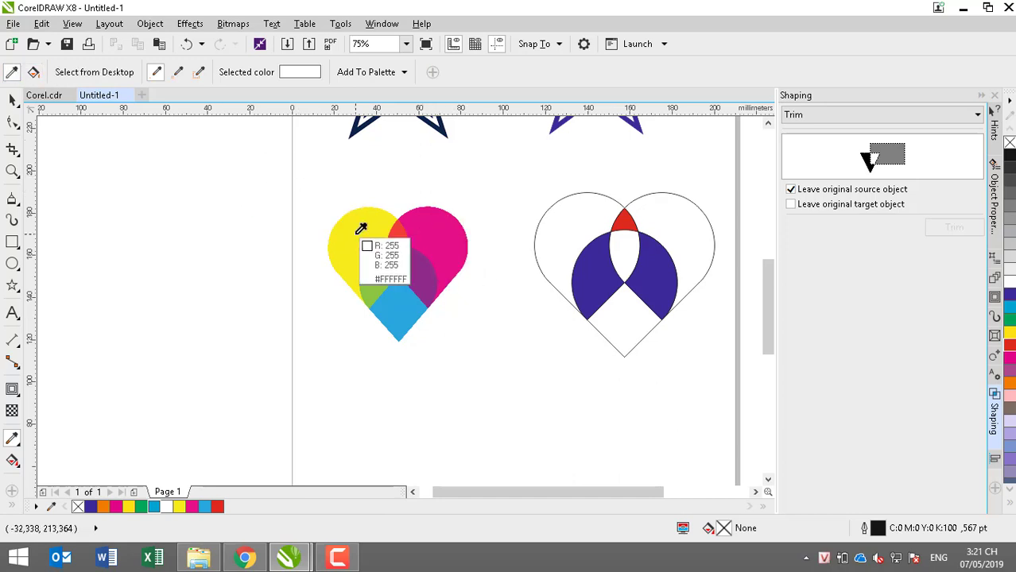
pyautogui.click(377, 220)
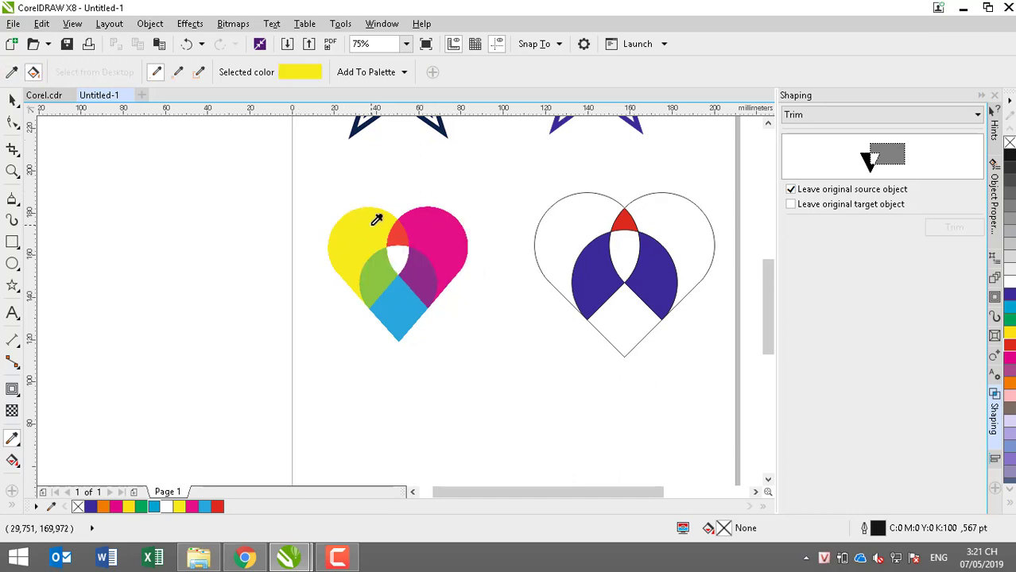
pyautogui.click(561, 216)
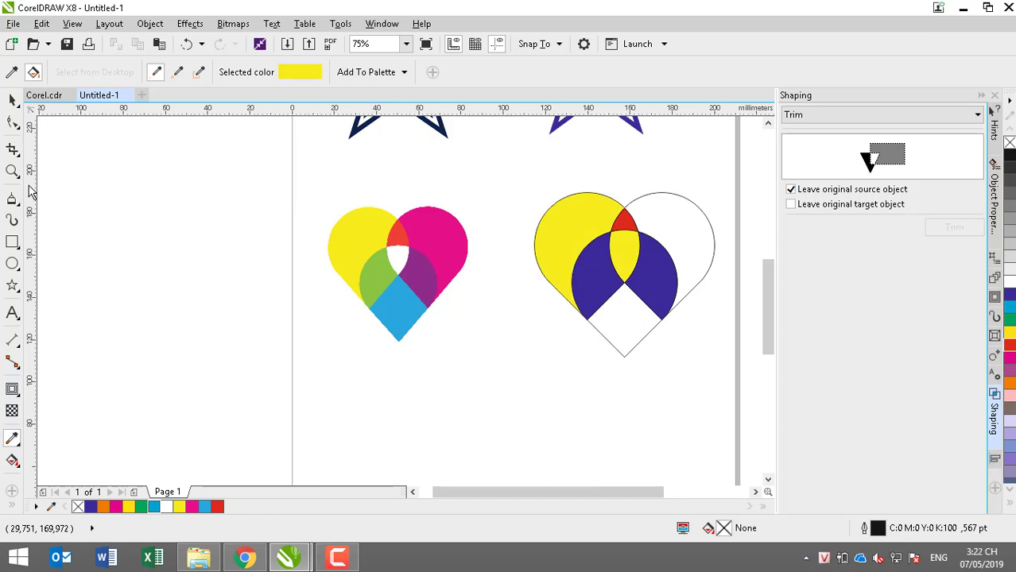
pyautogui.click(12, 101)
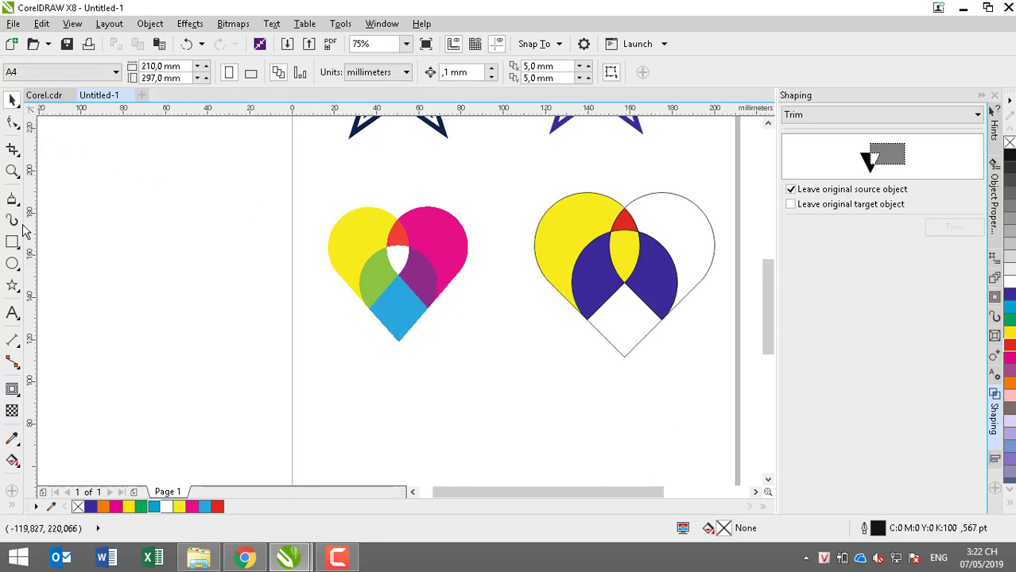
# - Sample the green from the reference heart and apply it to the dark blue overlap piece on the new heart's left side
pyautogui.click(12, 439)
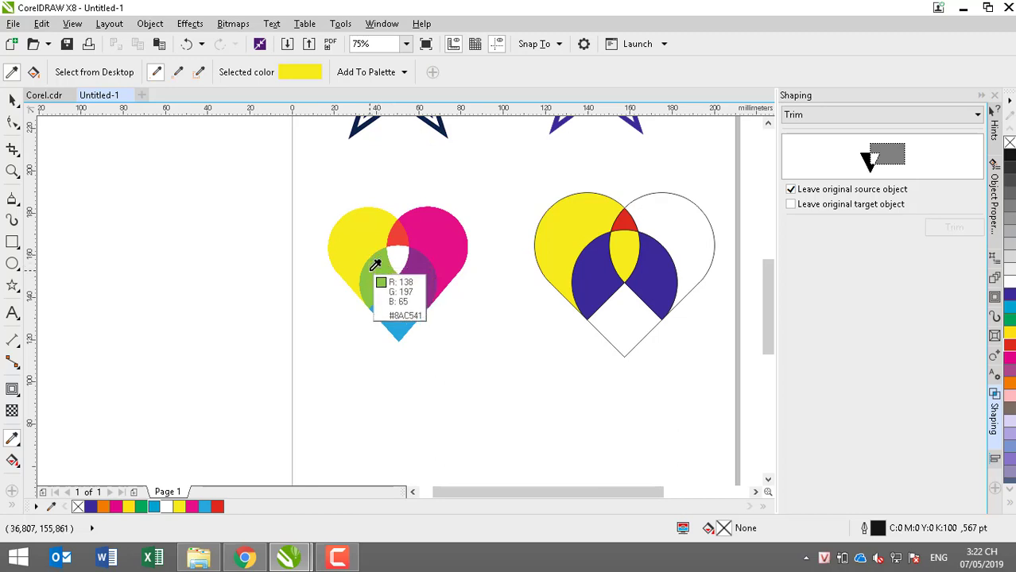
pyautogui.click(611, 248)
pyautogui.click(586, 276)
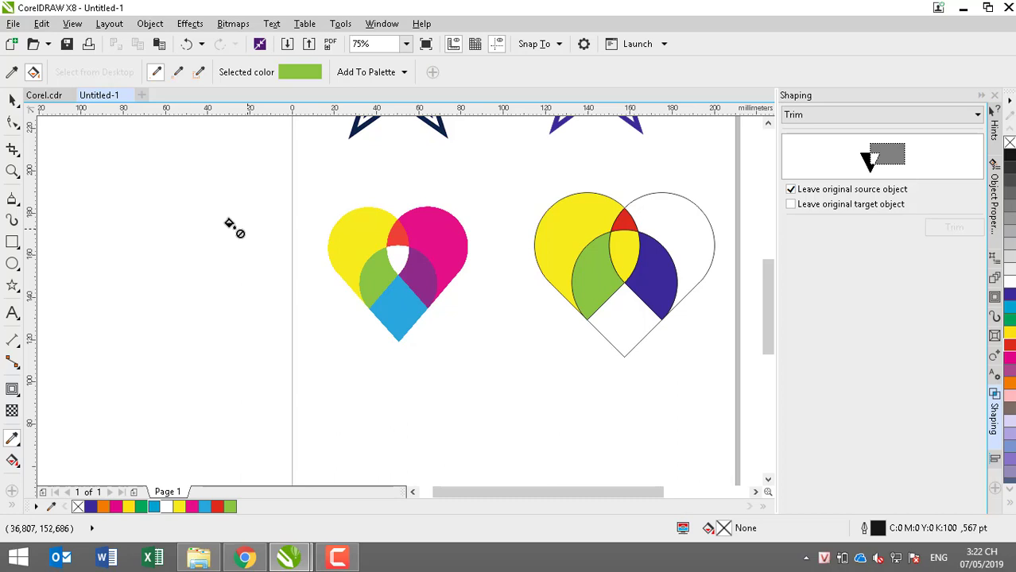
# - Sample the purple #8E2B89 from the reference heart and apply it to the overlap piece on the new heart's right side
pyautogui.click(12, 72)
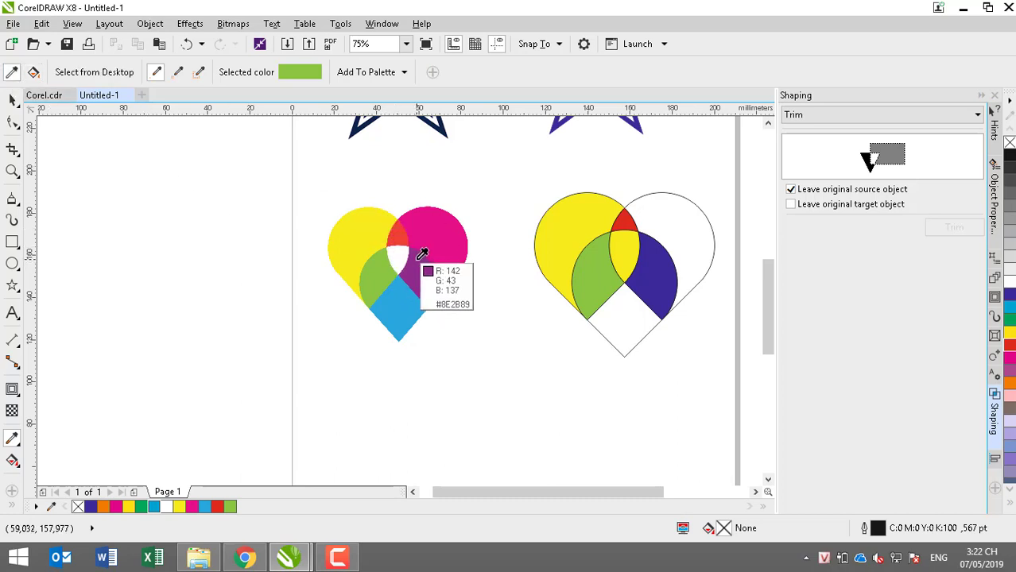
pyautogui.click(421, 255)
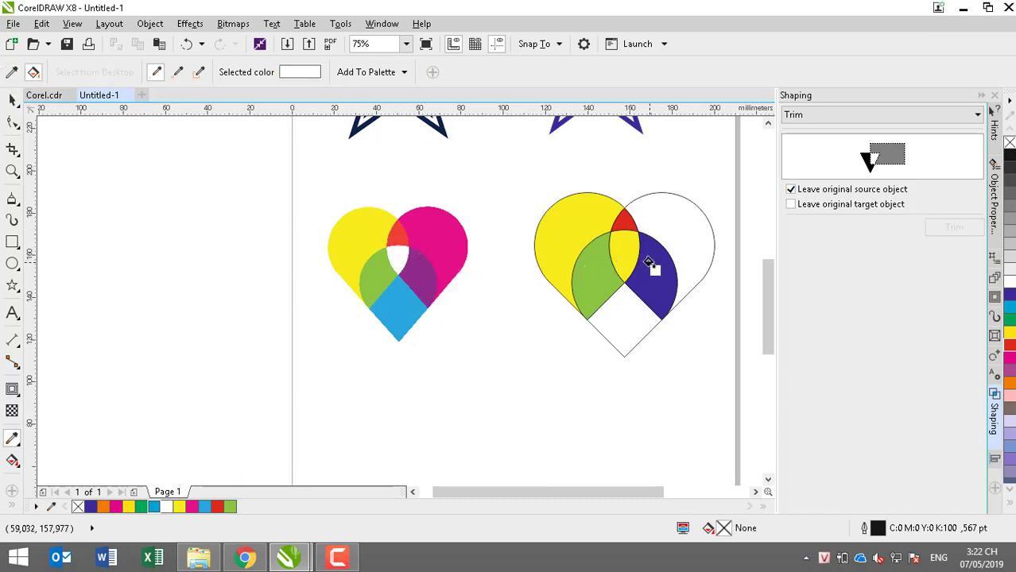
pyautogui.click(649, 263)
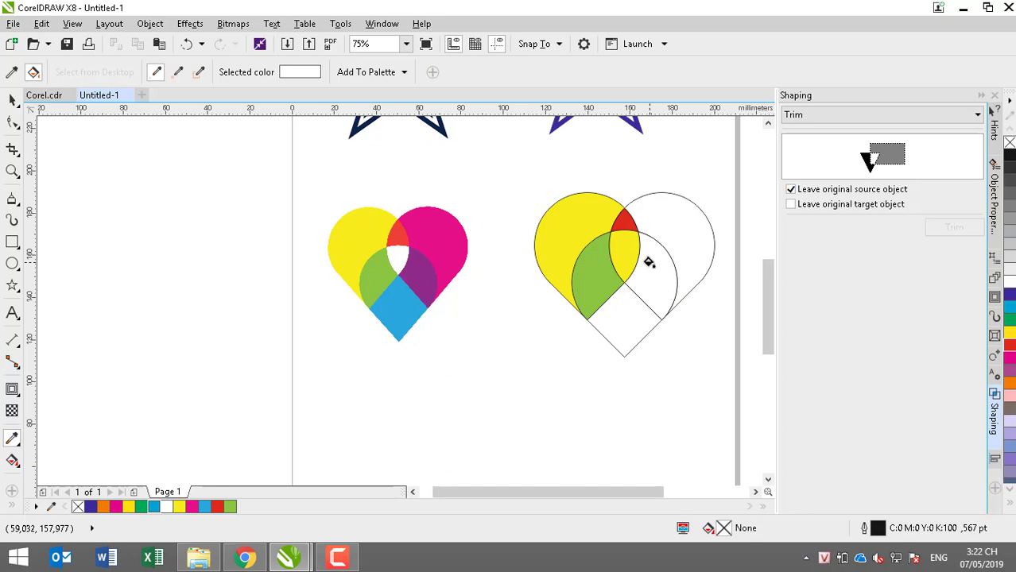
pyautogui.click(12, 72)
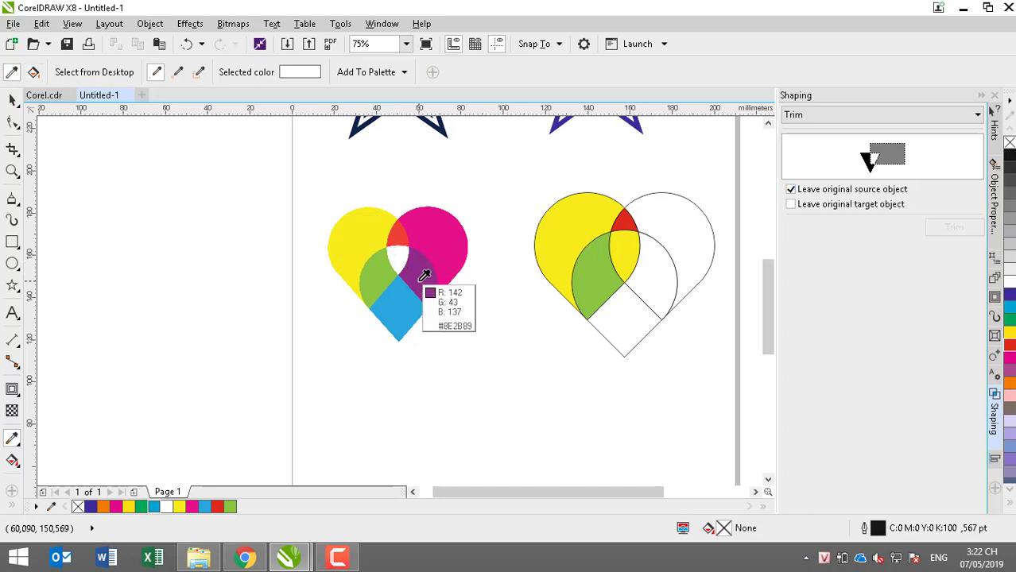
pyautogui.click(424, 275)
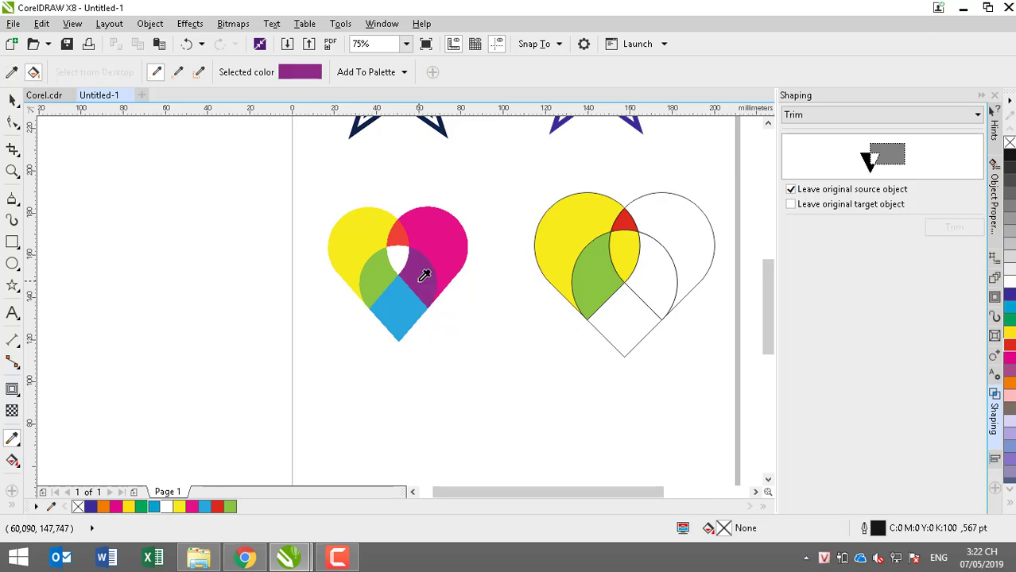
pyautogui.click(651, 272)
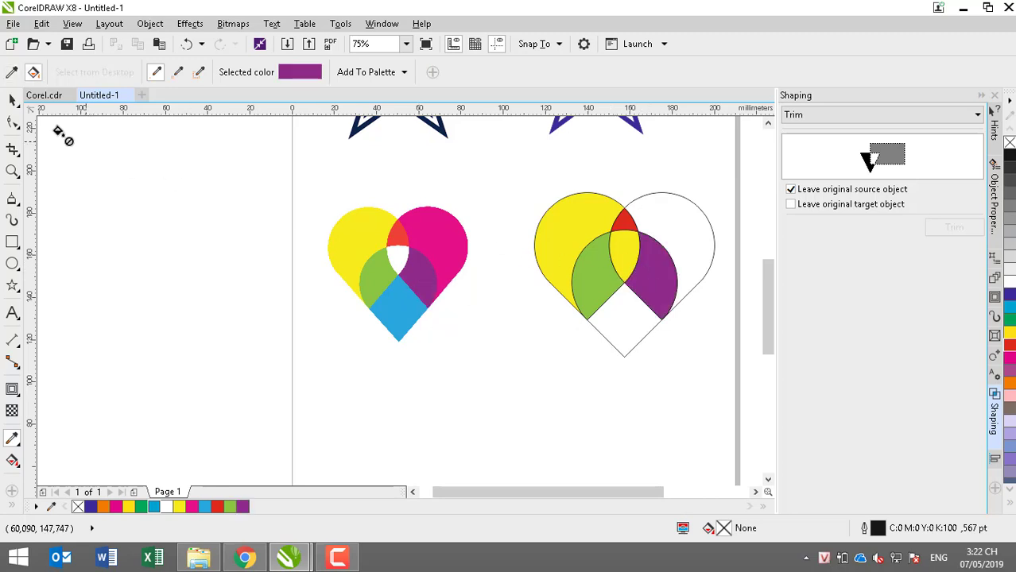
# - Sample the magenta #E41087 from the reference heart and apply it to the new heart's right teardrop
pyautogui.click(12, 71)
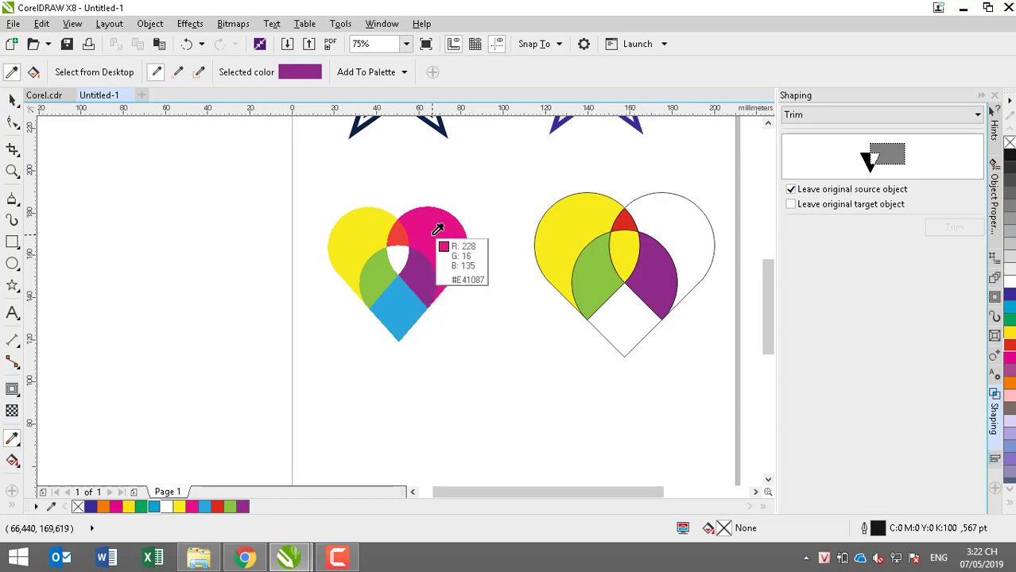
pyautogui.click(437, 229)
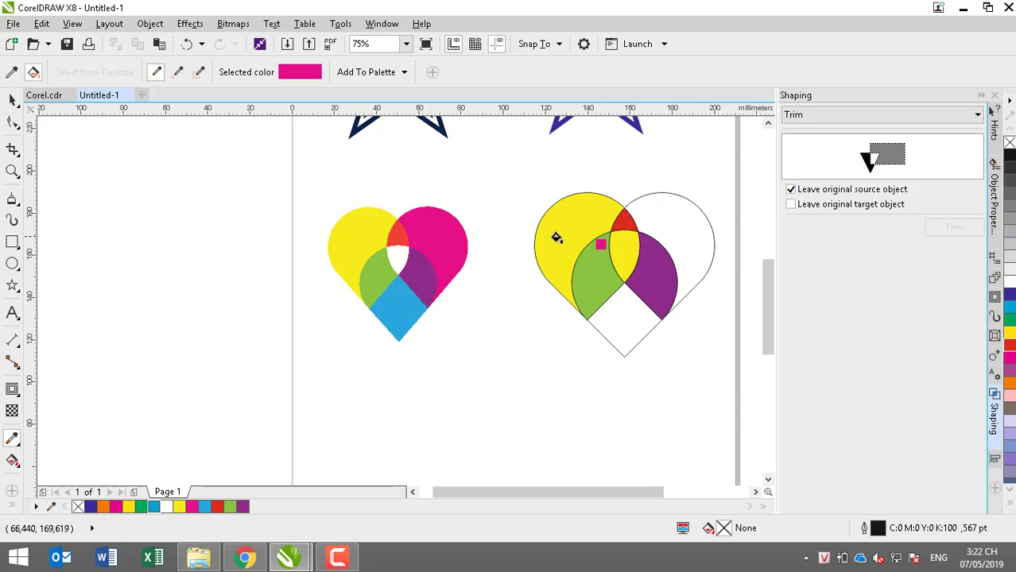
pyautogui.click(673, 232)
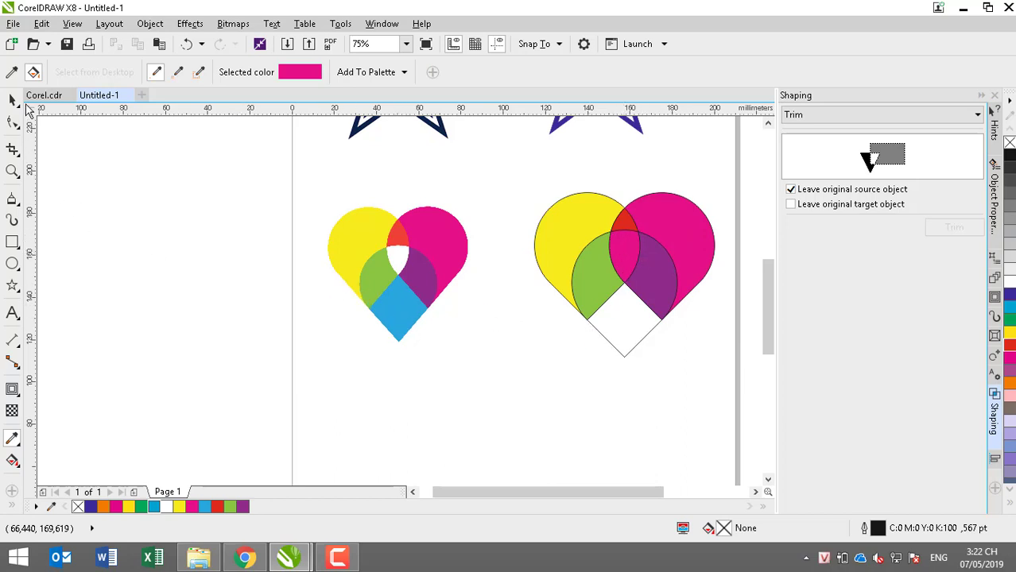
# - Sample the blue from the reference heart's lower tip, fill the new heart's lower teardrop with it, and leave the eyedropper
pyautogui.click(12, 72)
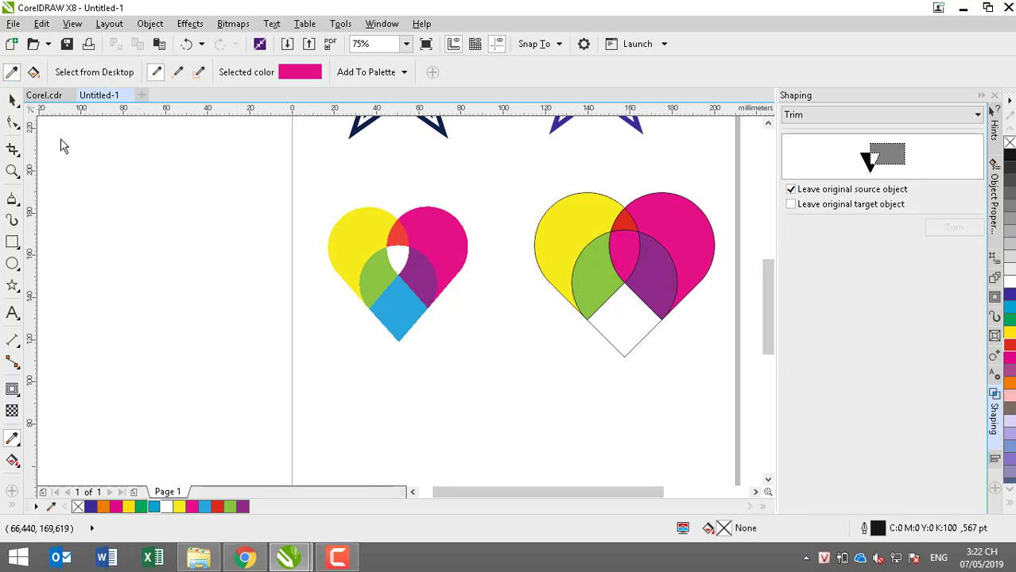
pyautogui.click(400, 310)
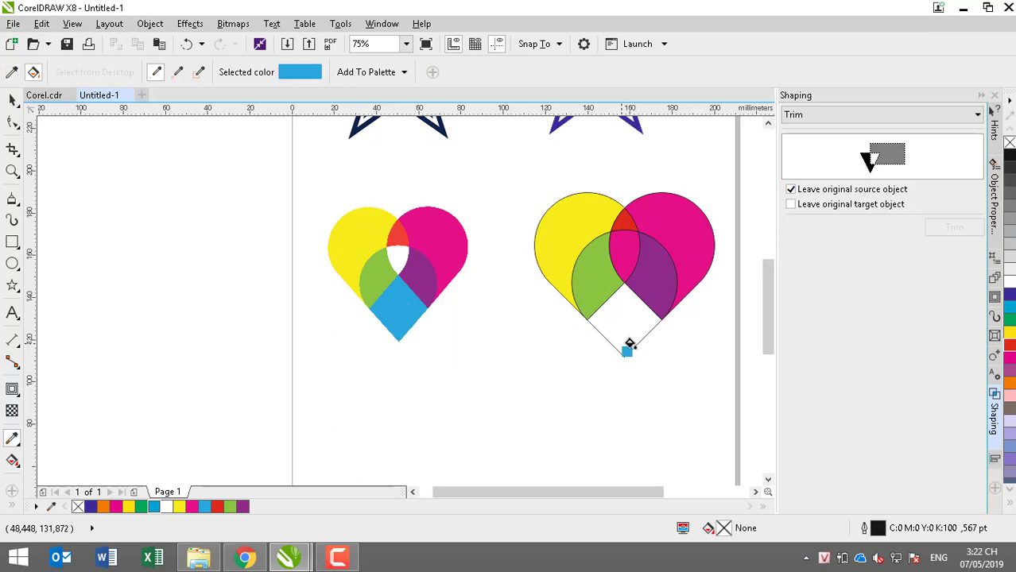
pyautogui.click(633, 319)
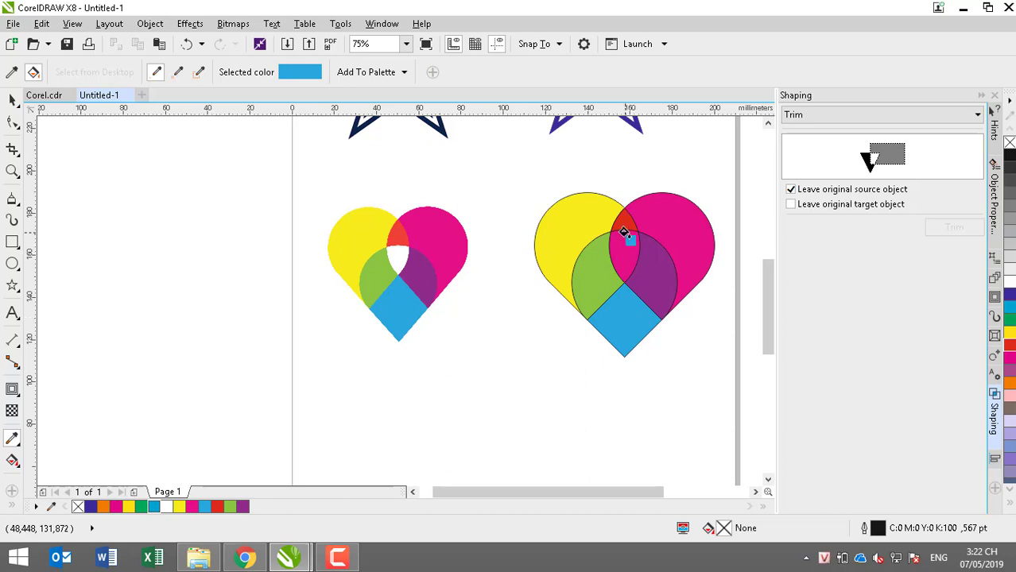
pyautogui.click(17, 72)
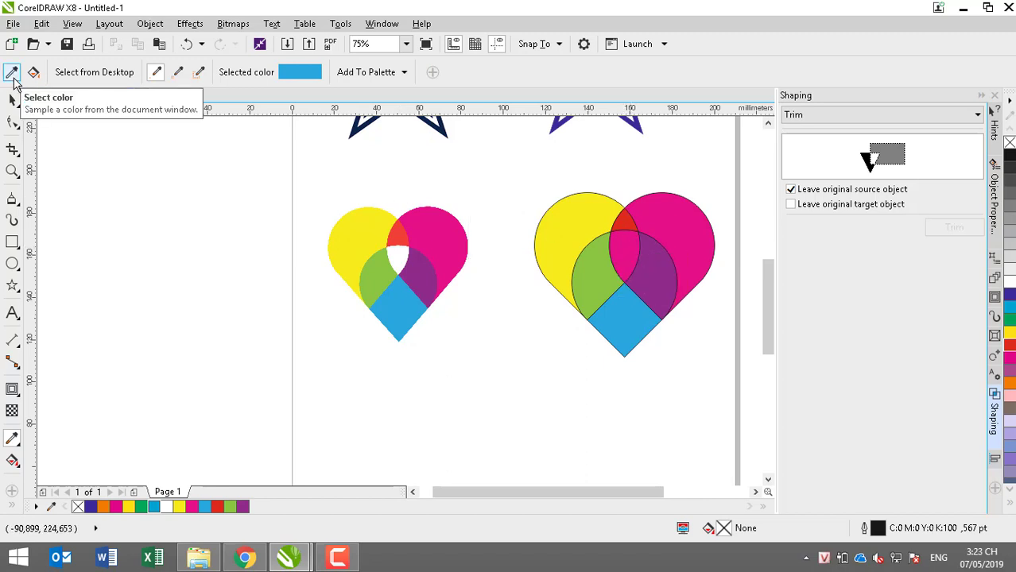
pyautogui.click(12, 100)
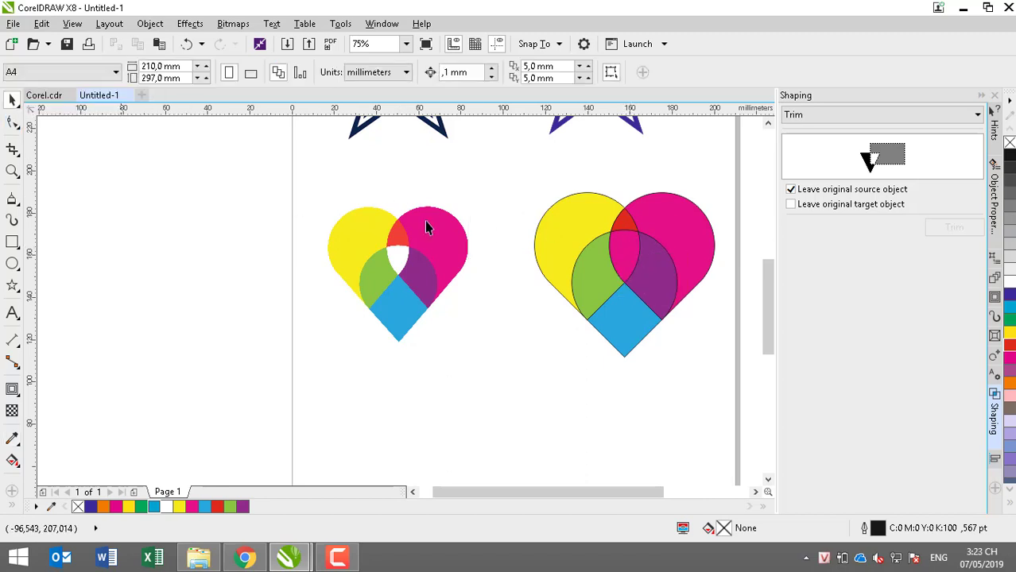
# - Intersect the new heart's yellow, blue and magenta teardrops to create the central overlap piece and fill that piece with white
pyautogui.click(565, 244)
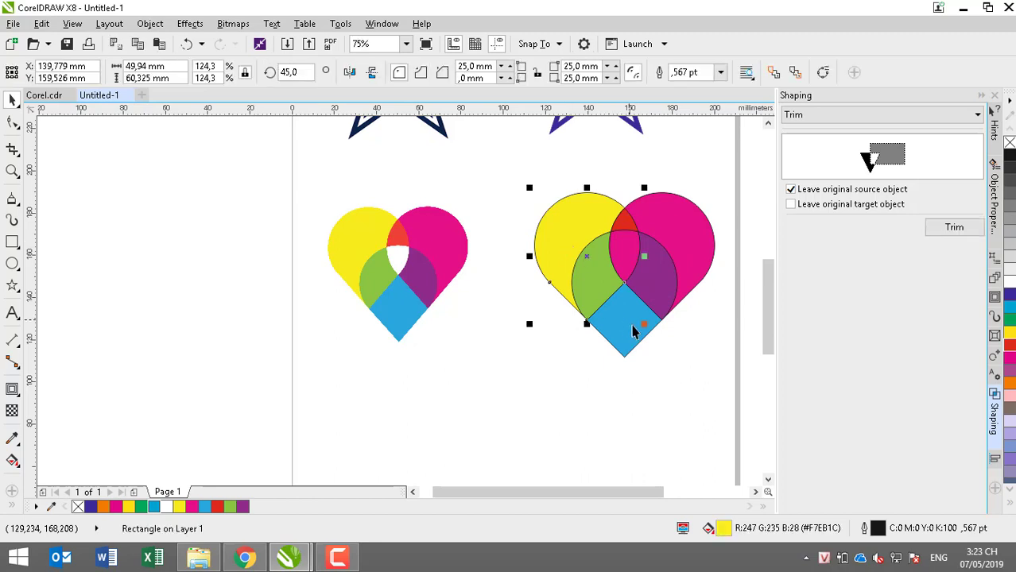
pyautogui.keyDown('shift'); pyautogui.click(688, 248); pyautogui.keyUp('shift')
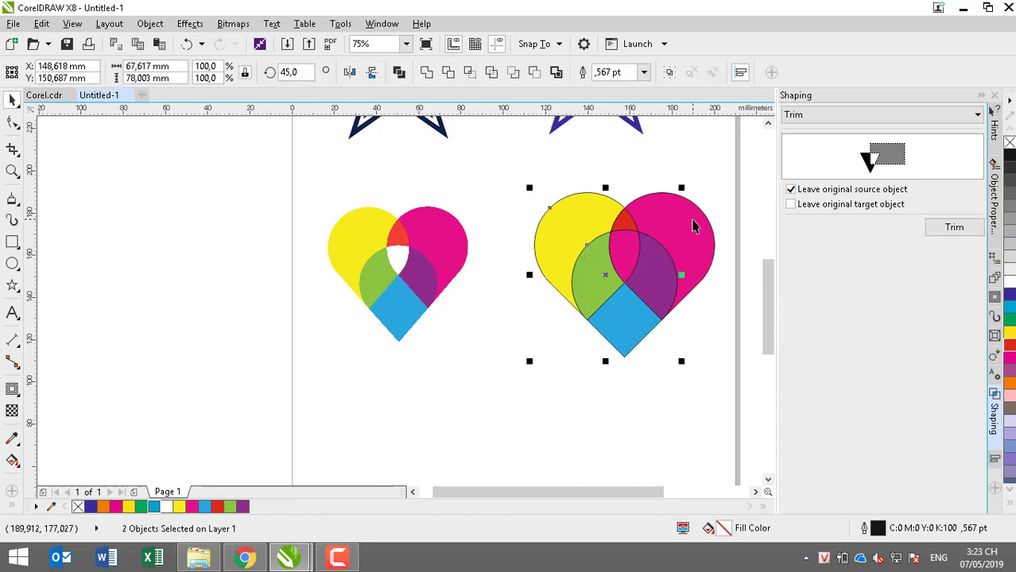
pyautogui.keyDown('shift'); pyautogui.click(693, 227); pyautogui.keyUp('shift')
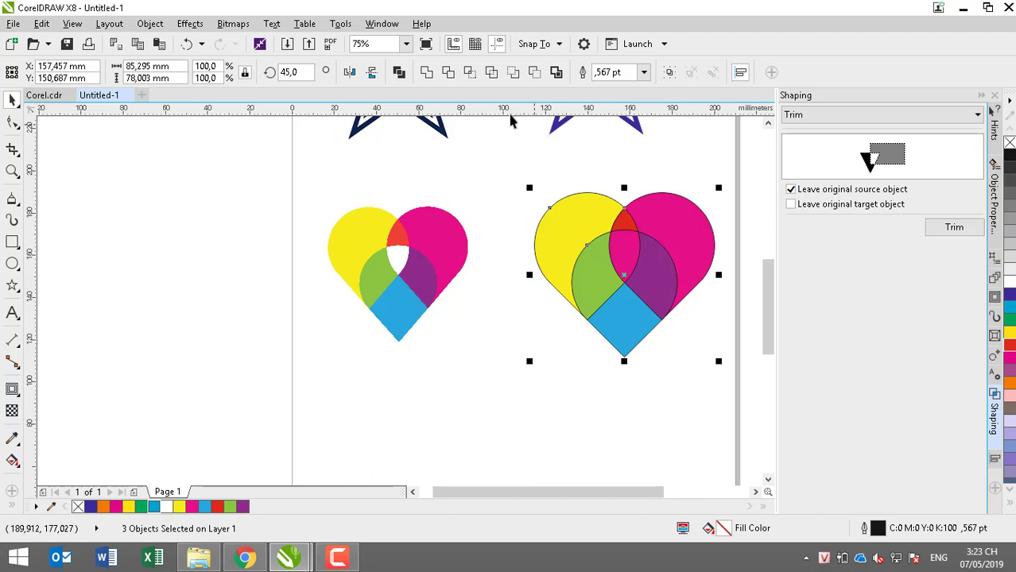
pyautogui.click(469, 72)
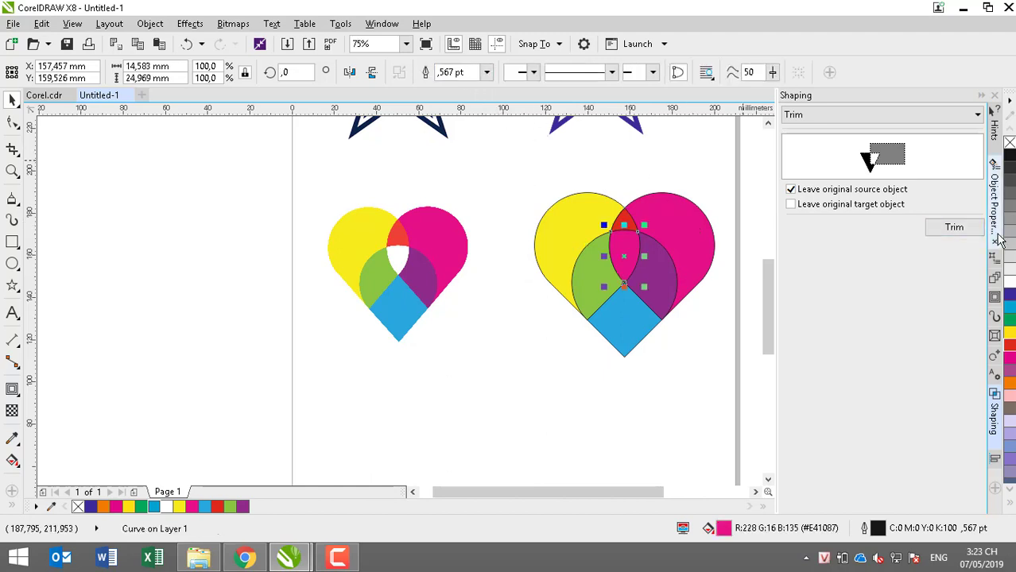
pyautogui.click(690, 163)
# - Remove the outlines from all pieces of the new heart, keeping their fill colours, and deselect them
pyautogui.moveTo(525, 160); pyautogui.dragTo(724, 374)
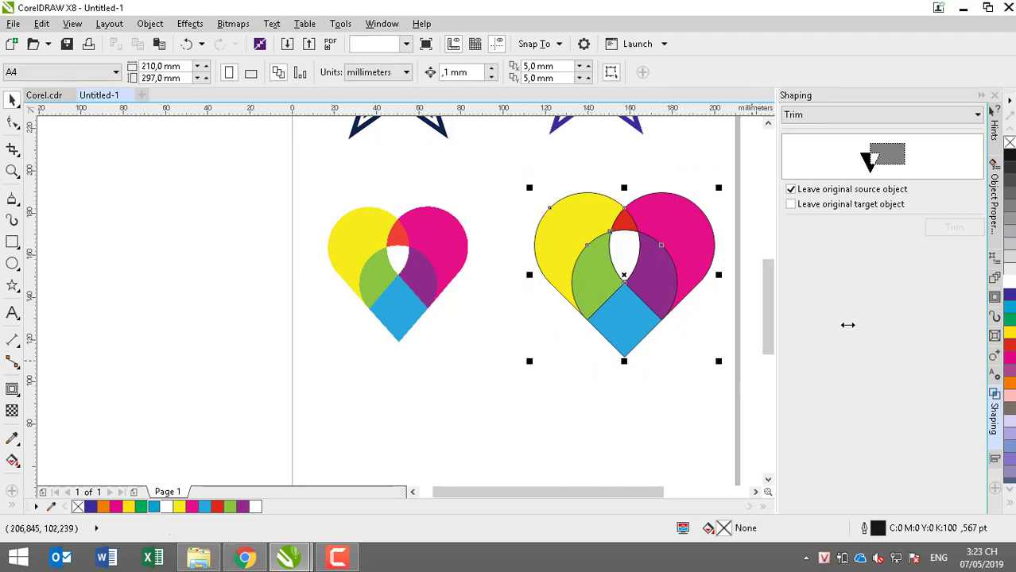
pyautogui.click(1009, 142)
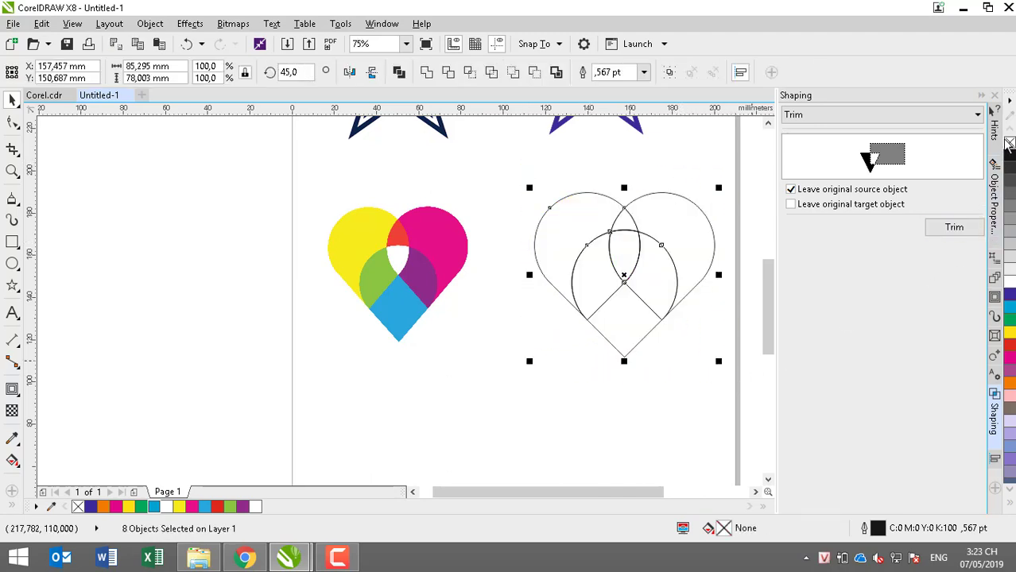
pyautogui.hotkey('ctrl', 'z')
pyautogui.rightClick(1009, 142)
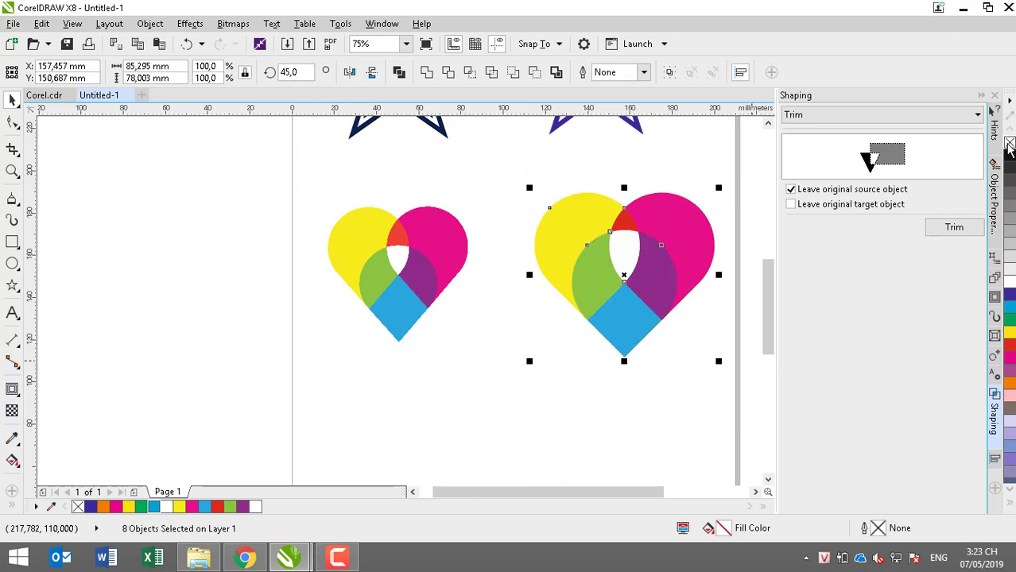
pyautogui.click(698, 174)
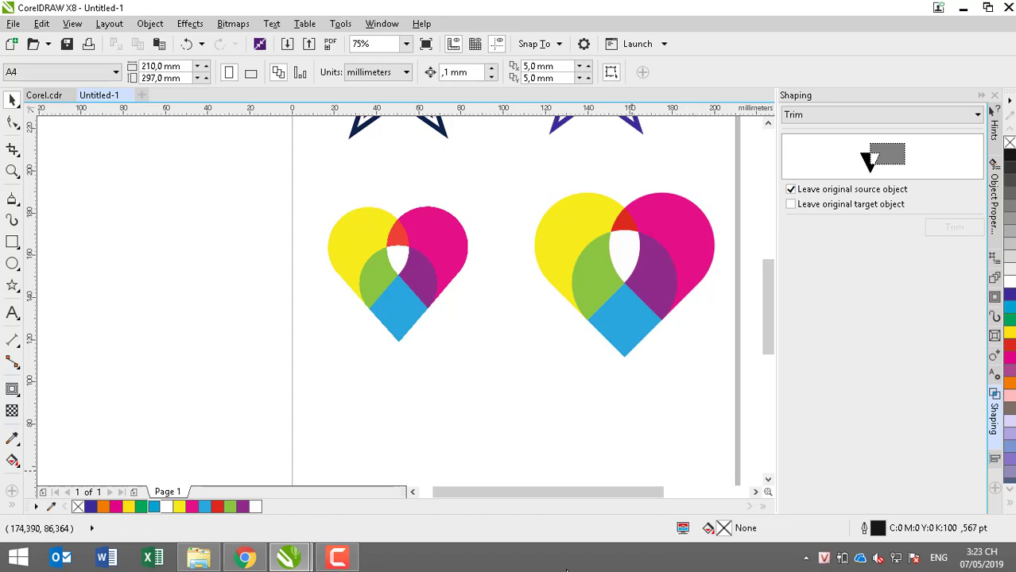
pyautogui.moveTo(332, 563)
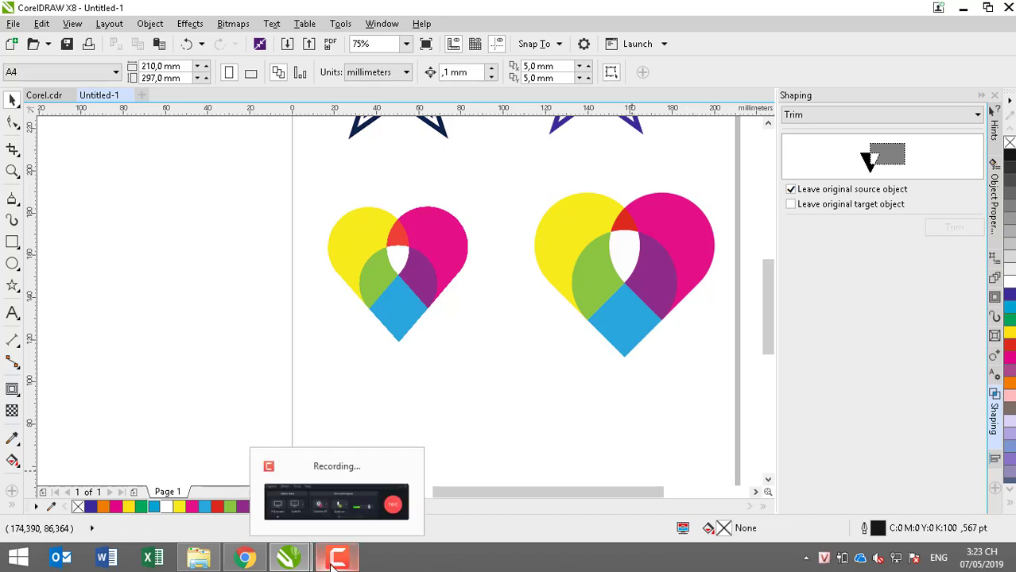